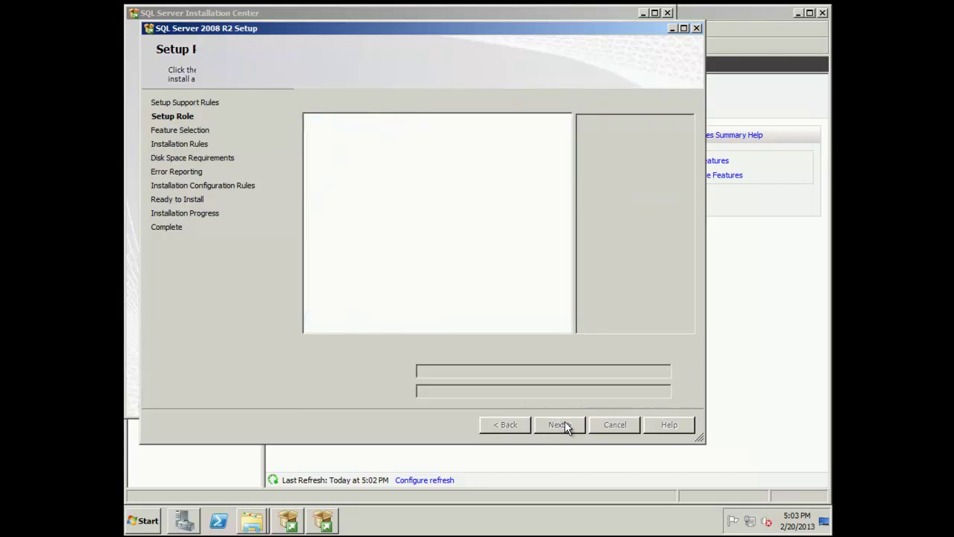
Select Database Engine Services, Full-Text Search, Reporting Services and Management Tools Basic and Complete.
left_click(324, 129)
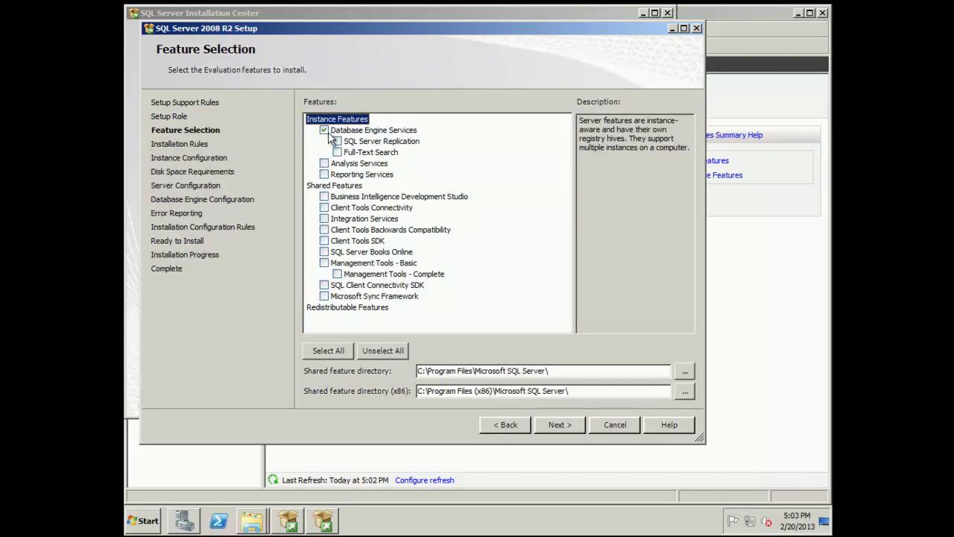
left_click(337, 152)
left_click(324, 174)
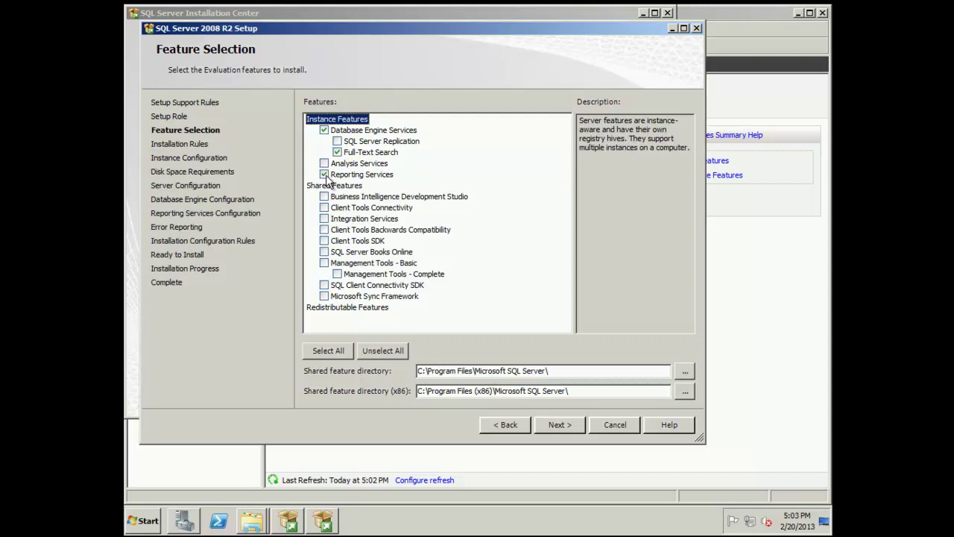
left_click(325, 262)
left_click(337, 273)
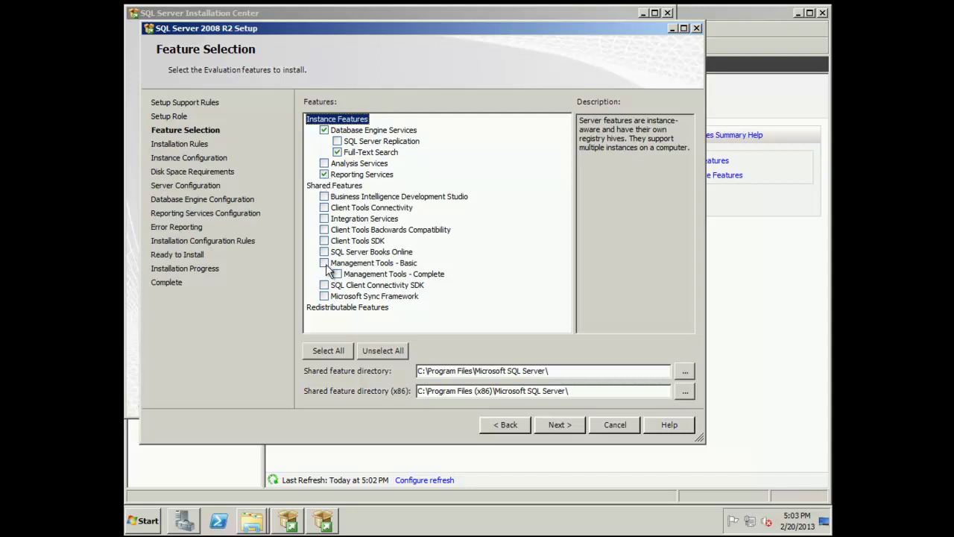
left_click(554, 425)
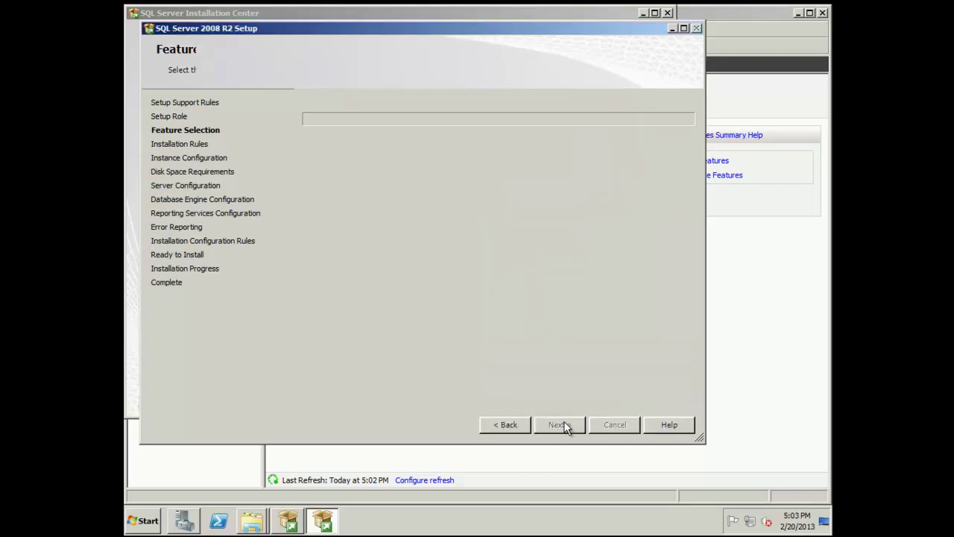
Keep the default MSSQLSERVER instance and pass the 4000 MB disk space check.
left_click(564, 430)
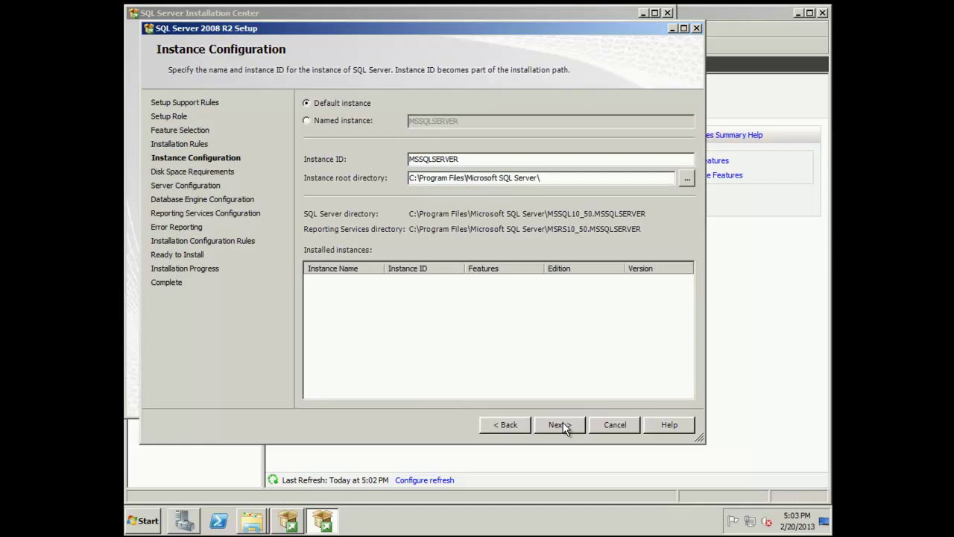
left_click(565, 426)
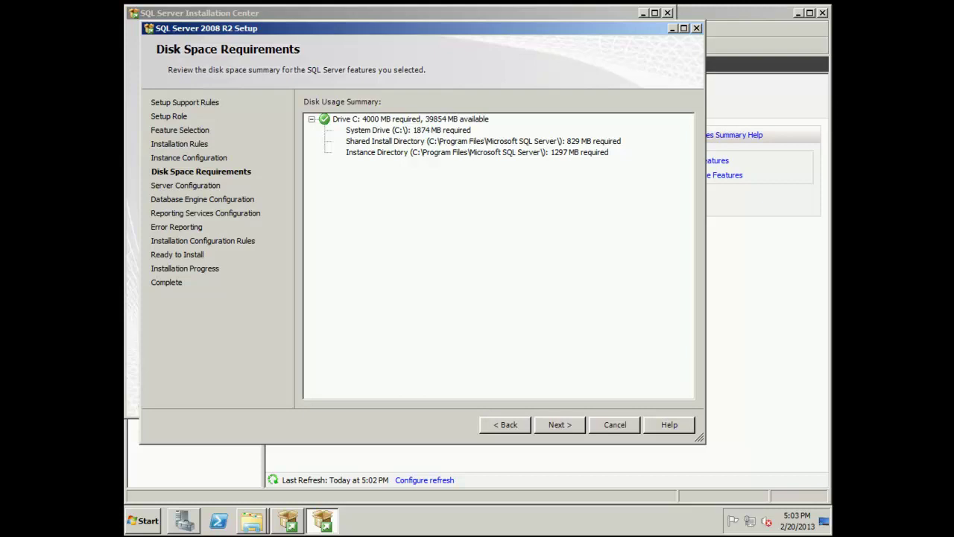
left_click(559, 426)
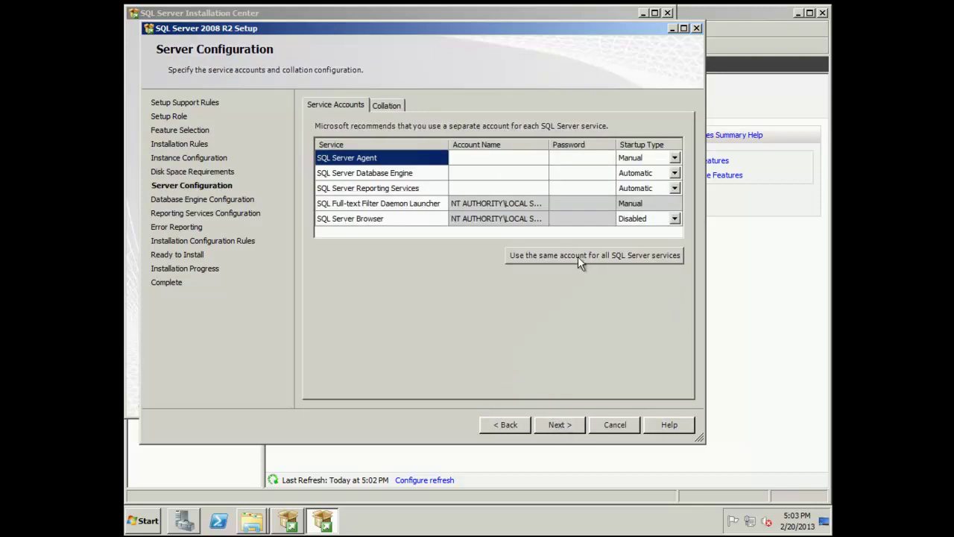
Run all SQL Server services under the LAB\MSSQLSA domain account and its password.
left_click(577, 257)
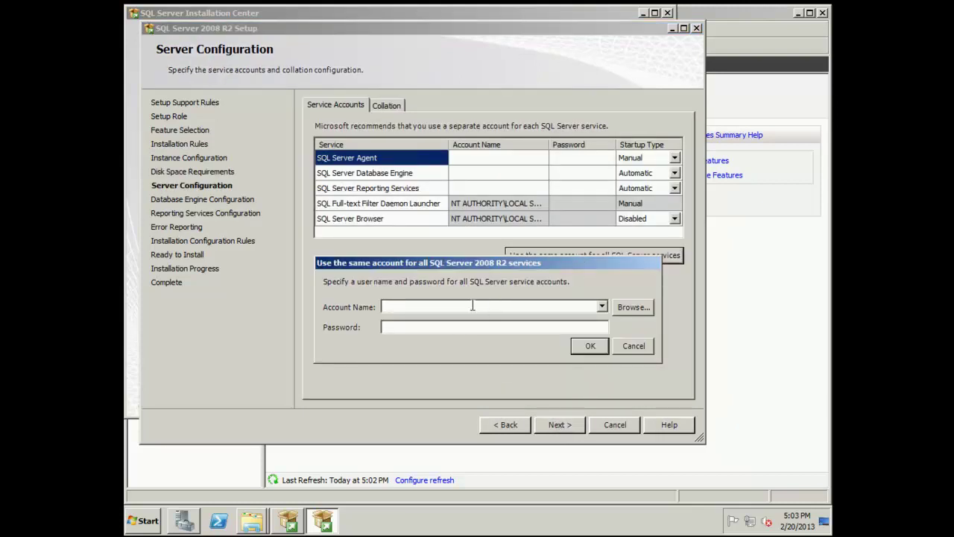
type("LAB\\MSSQLSA")
key("Tab")
type("********")
left_click(588, 346)
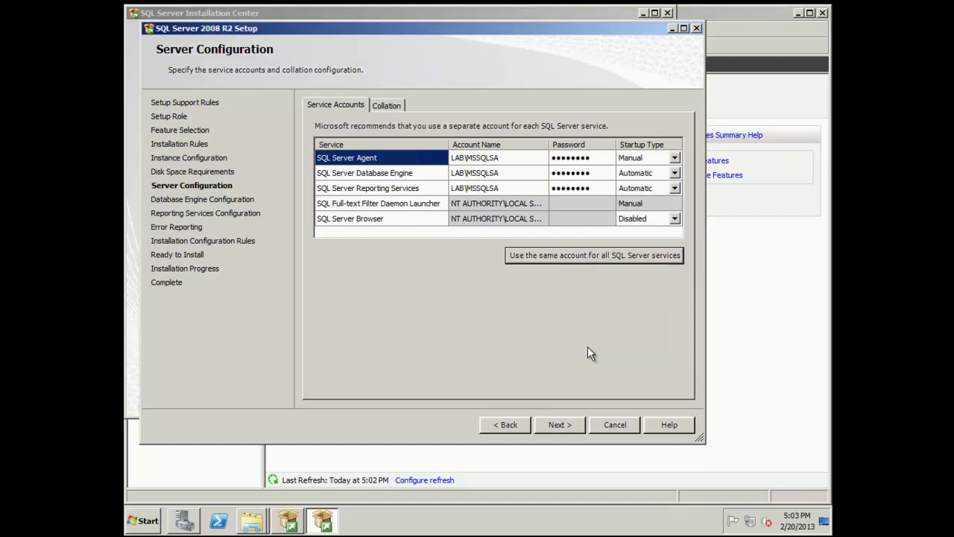
Set SQL Server Agent and SQL Server Browser startup type to Automatic.
left_click(674, 158)
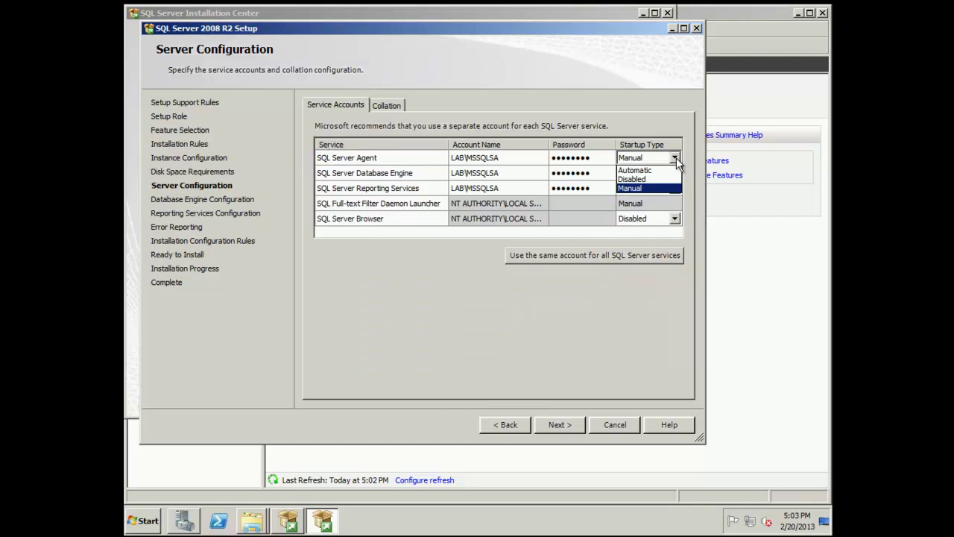
left_click(660, 172)
left_click(675, 218)
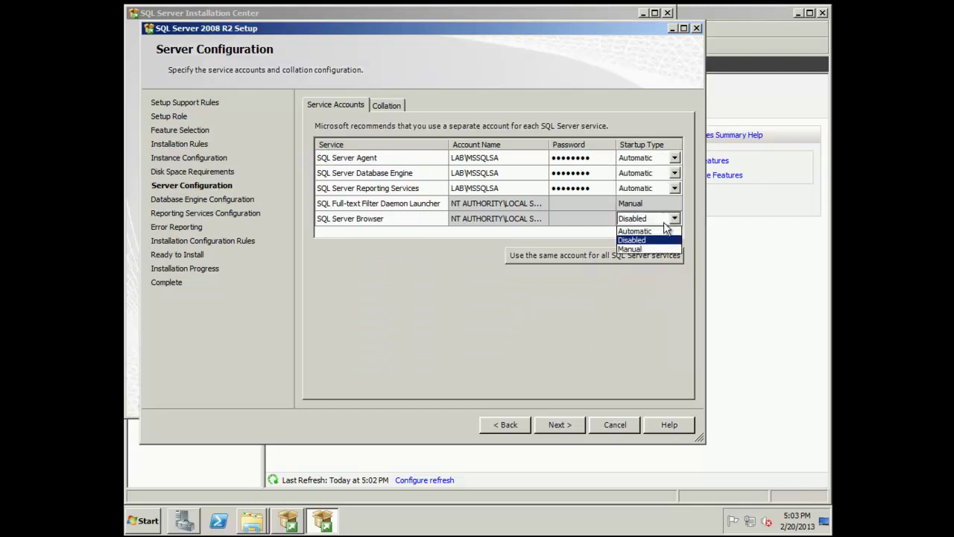
left_click(657, 229)
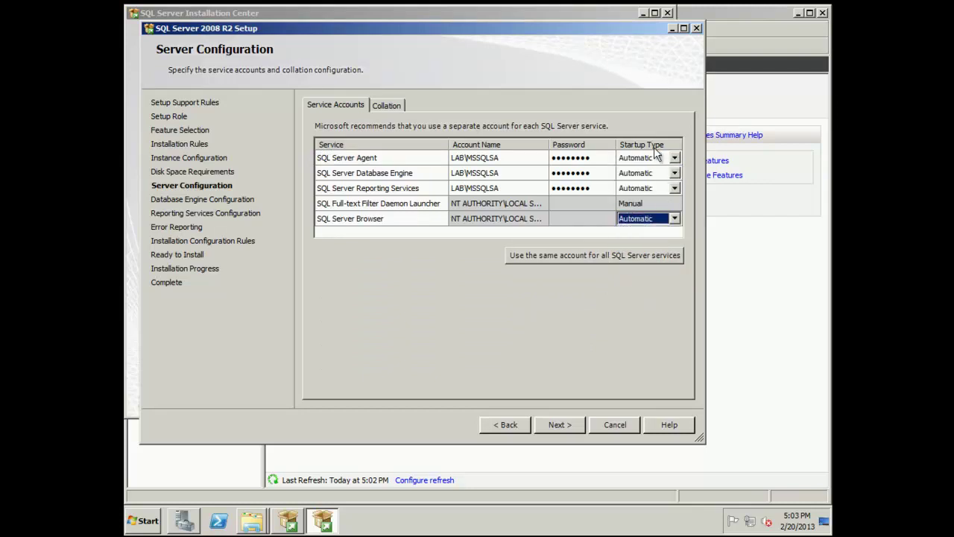
left_click(581, 424)
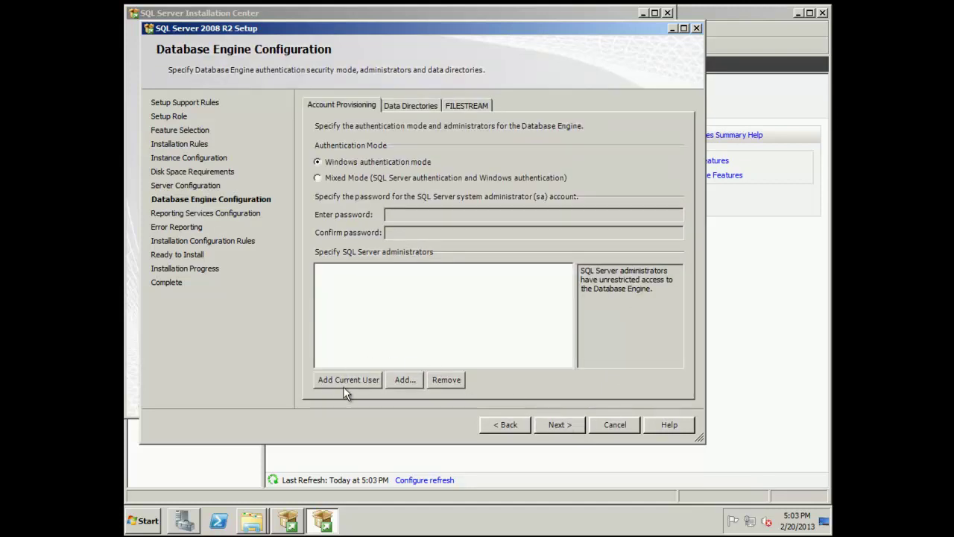
Add the current user and the mssqlsa service account as SQL Server administrators.
left_click(346, 380)
left_click(401, 380)
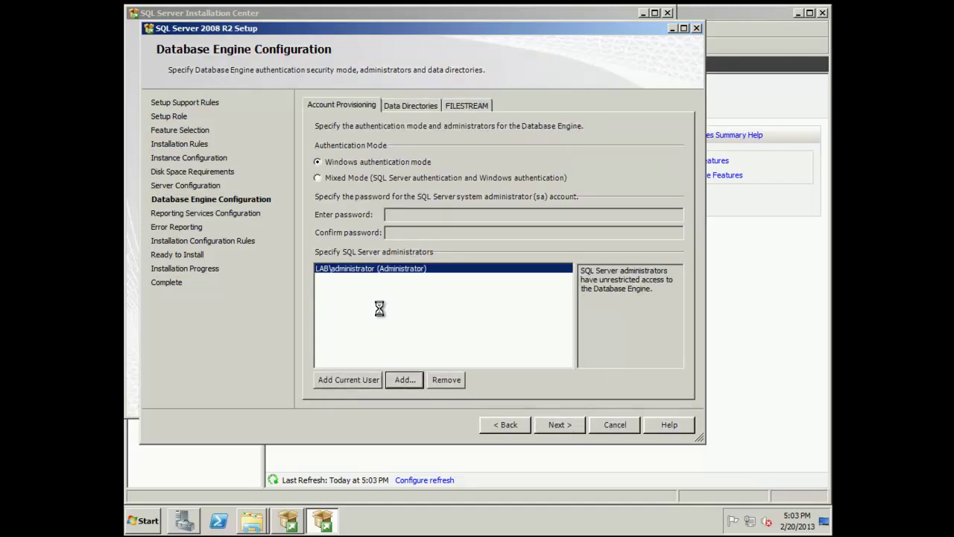
type("m")
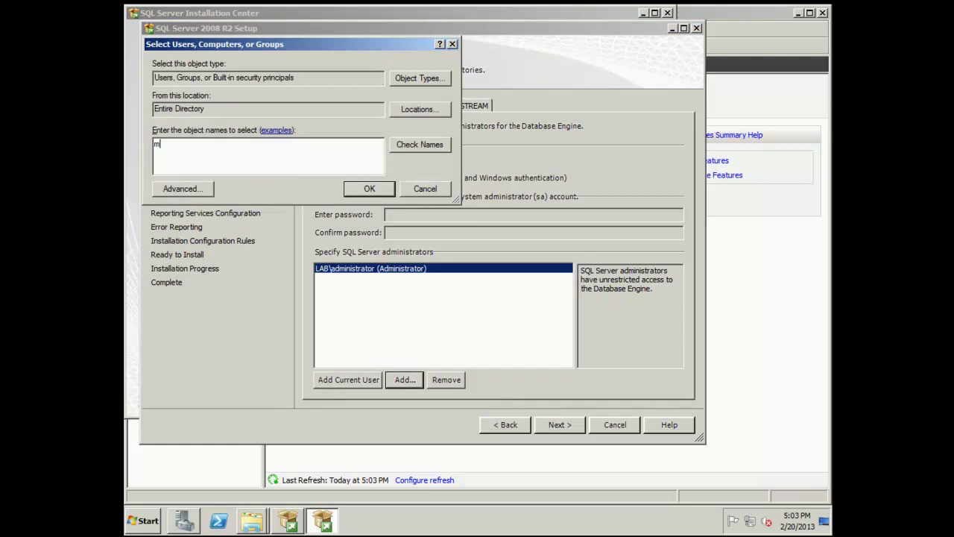
type("ssqlsa")
left_click(448, 150)
left_click(375, 191)
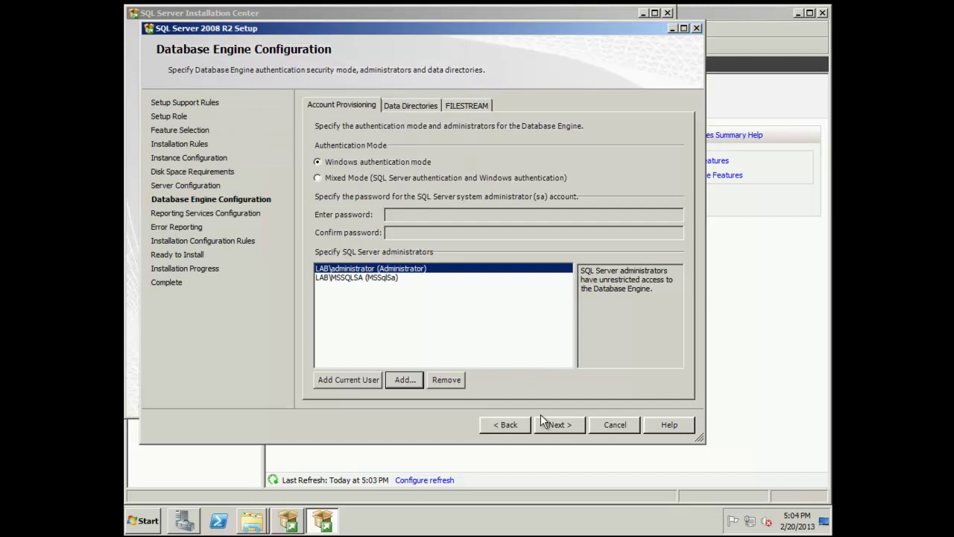
Move on to the Reporting Services Configuration page after stepping back once to recheck.
left_click(557, 426)
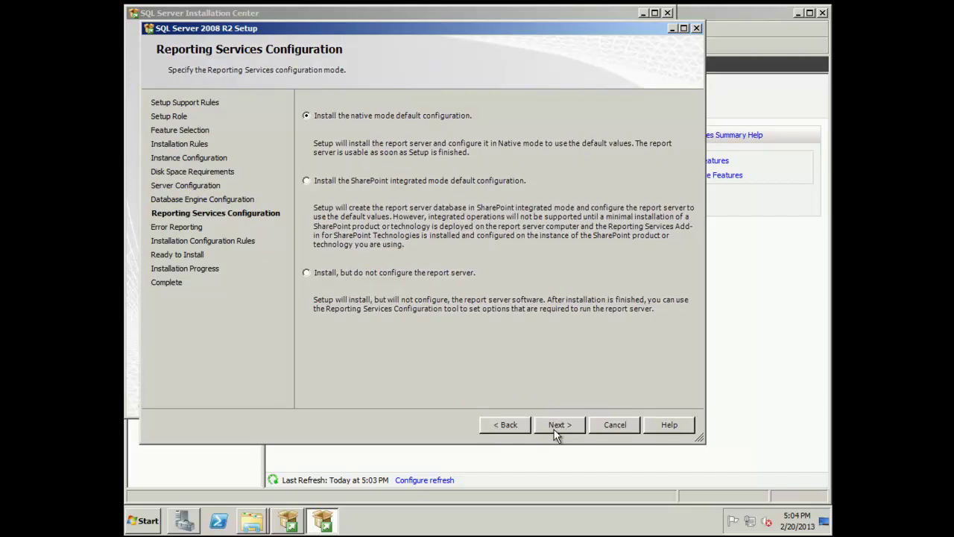
left_click(557, 429)
left_click(509, 425)
left_click(509, 425)
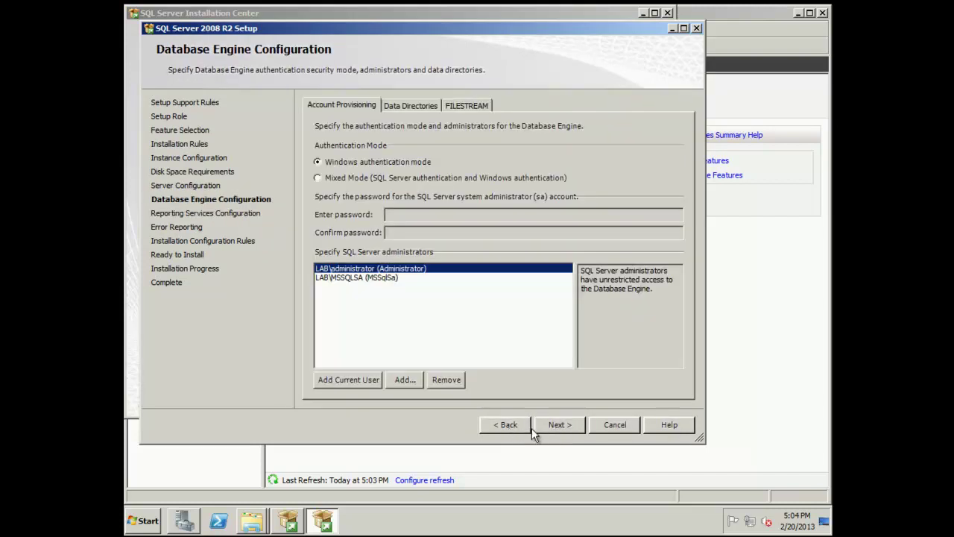
left_click(551, 425)
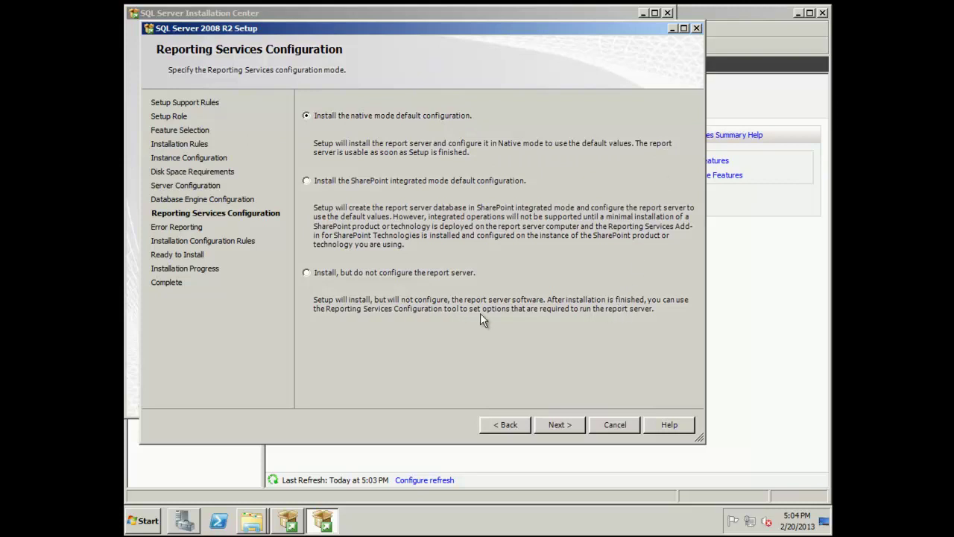
Accept native-mode Reporting Services defaults and pass error reporting and the configuration rules check.
left_click(571, 421)
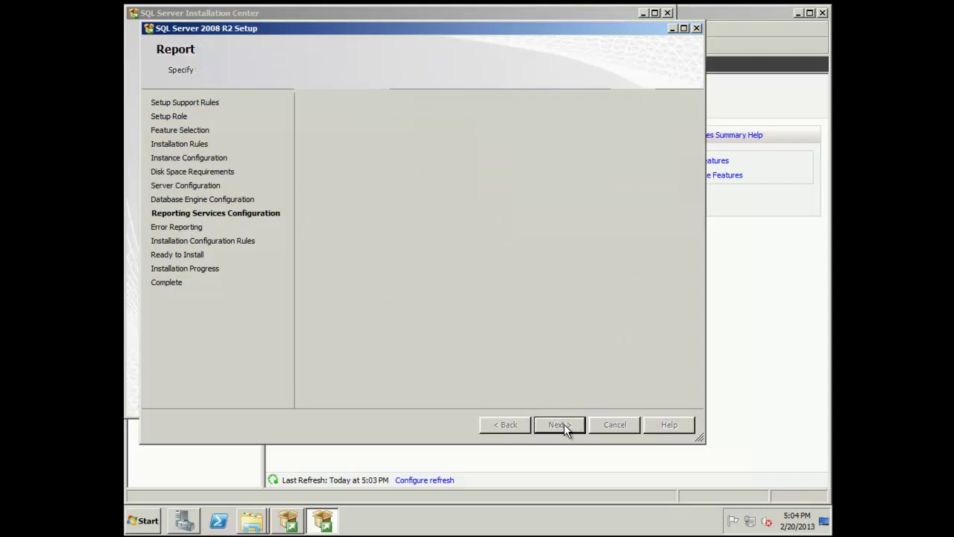
left_click(563, 423)
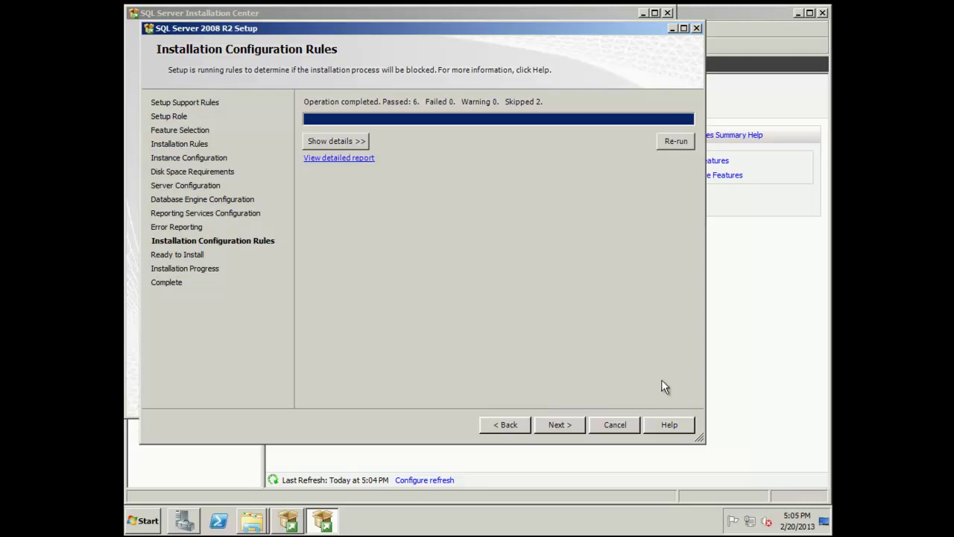
left_click(549, 426)
Install SQL Server 2008 R2 with the selected features and close the wizard once complete.
left_click(561, 428)
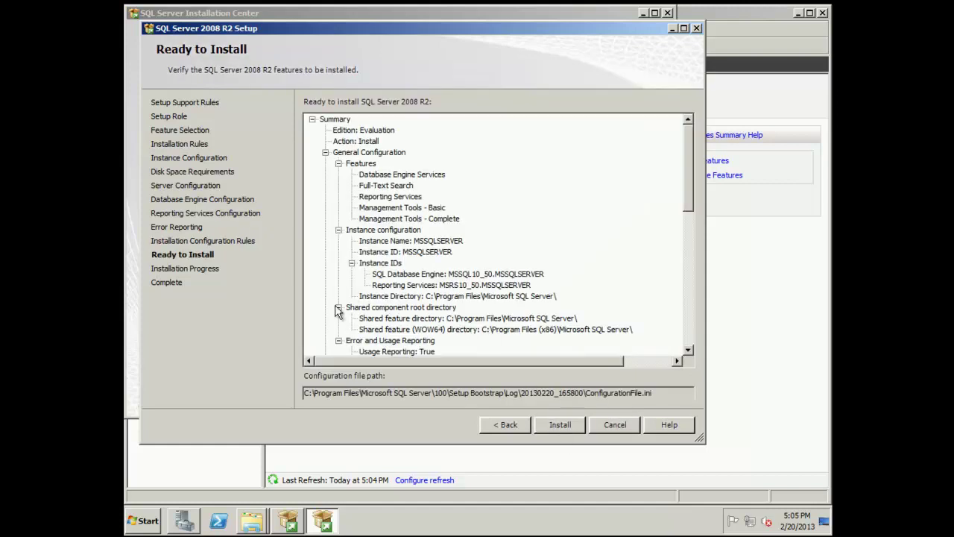
left_click(559, 425)
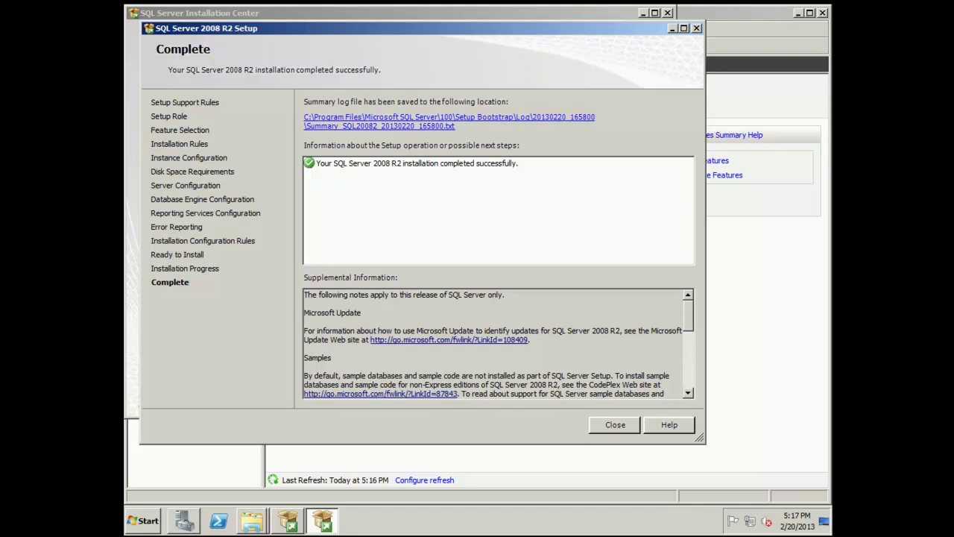
left_click(613, 433)
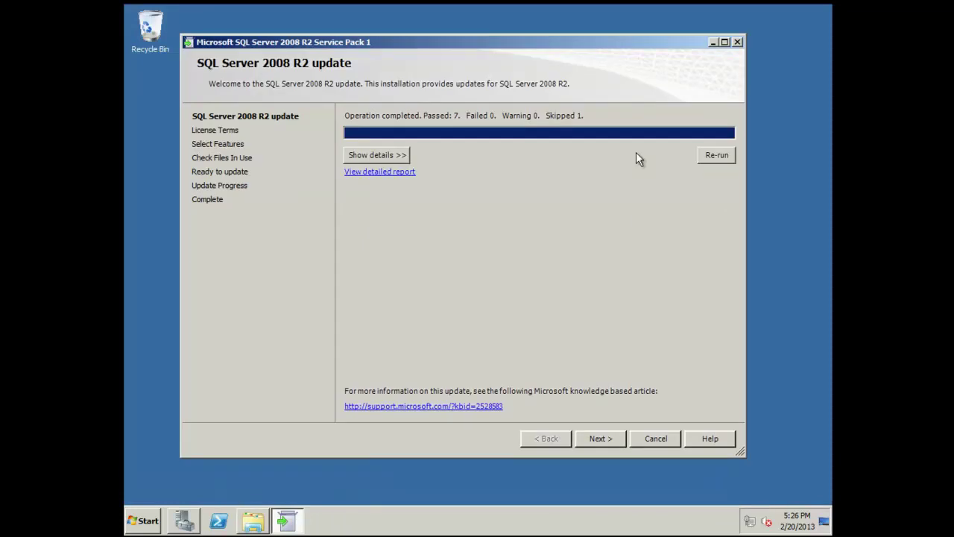
Accept the Service Pack 1 license terms and start updating the MSSQLSERVER instance.
left_click(605, 440)
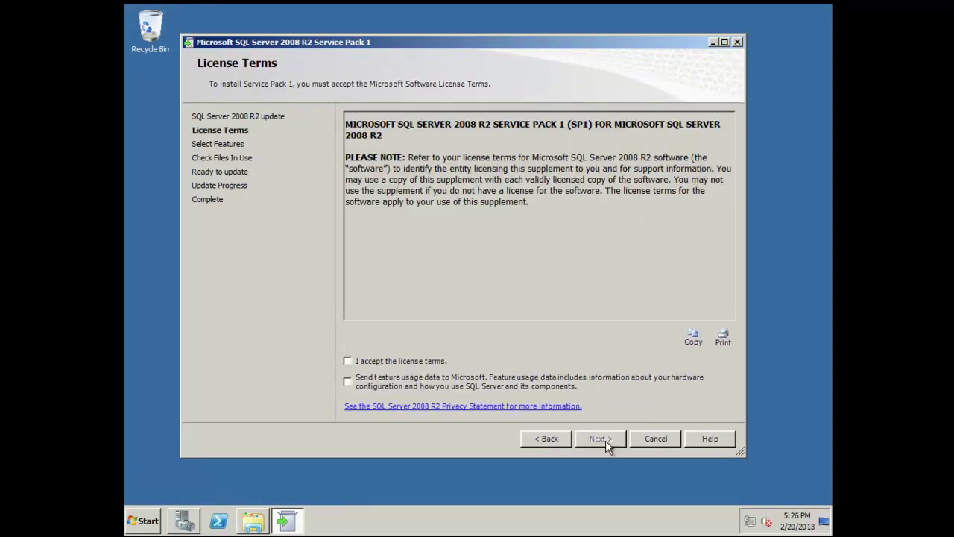
left_click(399, 364)
left_click(612, 442)
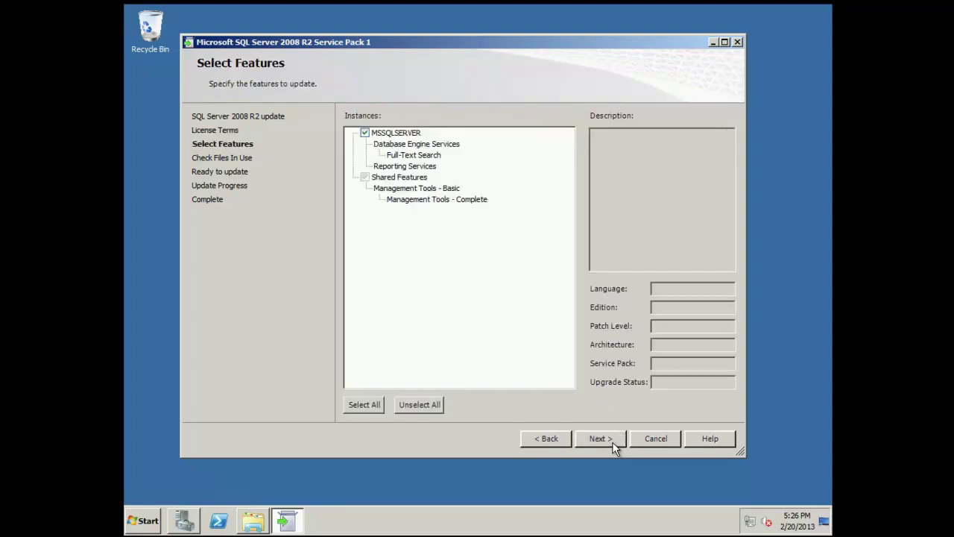
left_click(600, 439)
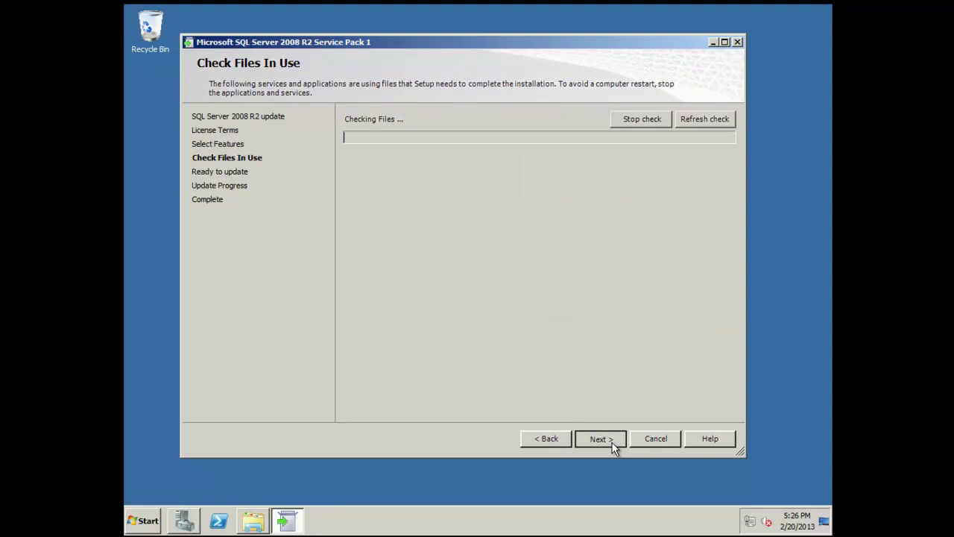
left_click(611, 445)
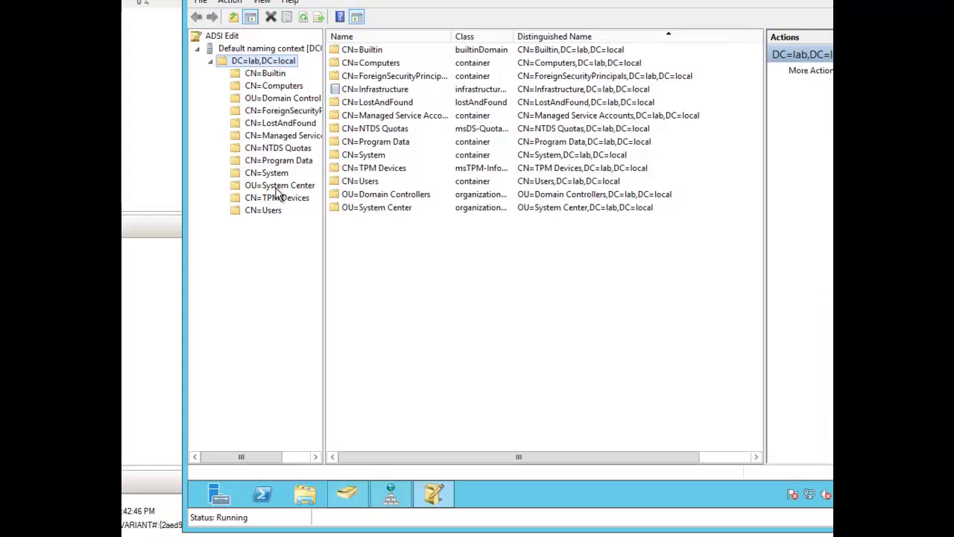
Create a container-class object with cn 'System Management' under CN=System.
left_click(253, 172)
right_click(257, 174)
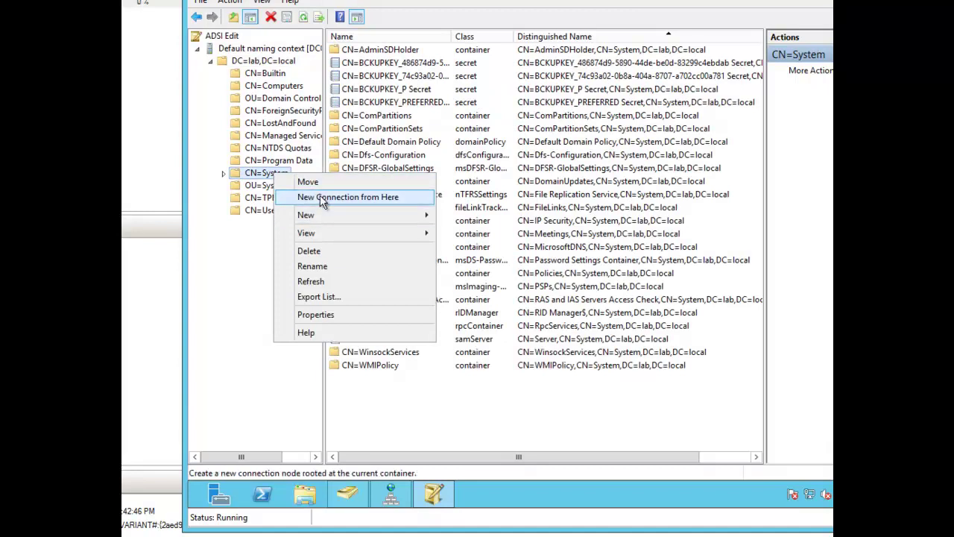
mouse_move(382, 217)
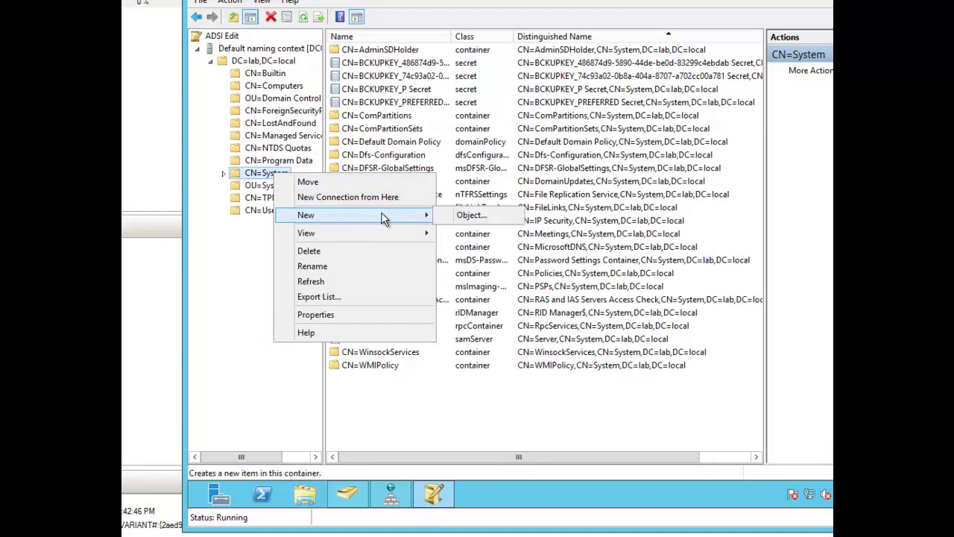
left_click(463, 215)
left_click(280, 123)
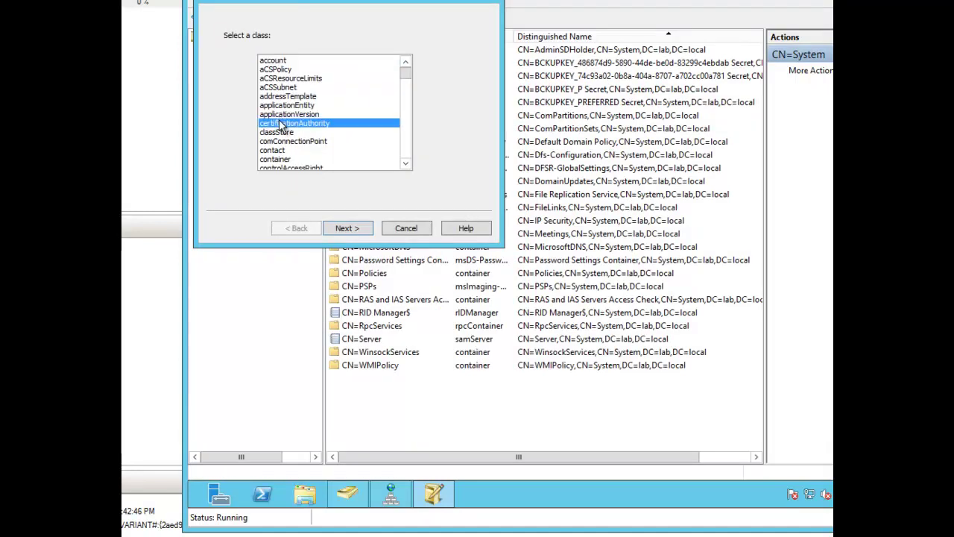
left_click(283, 158)
left_click(357, 230)
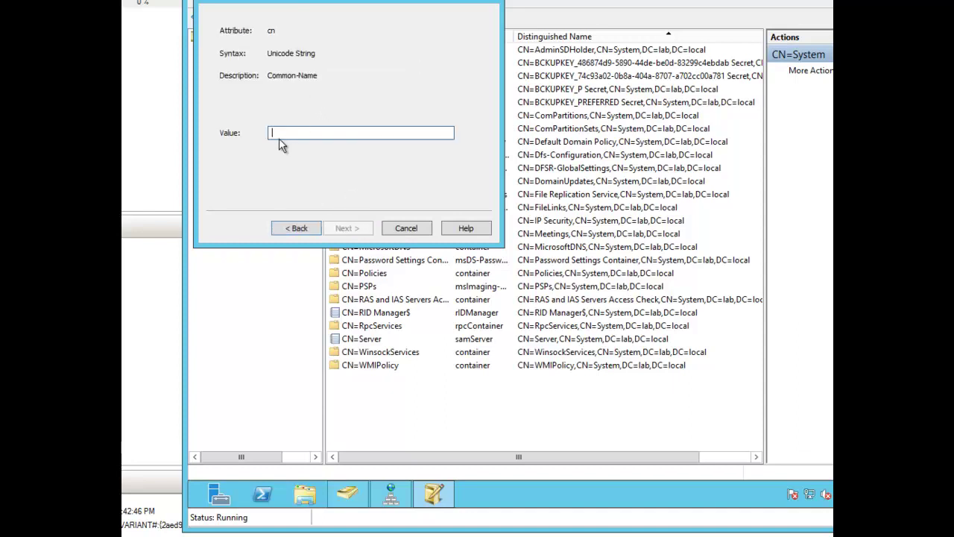
type("System")
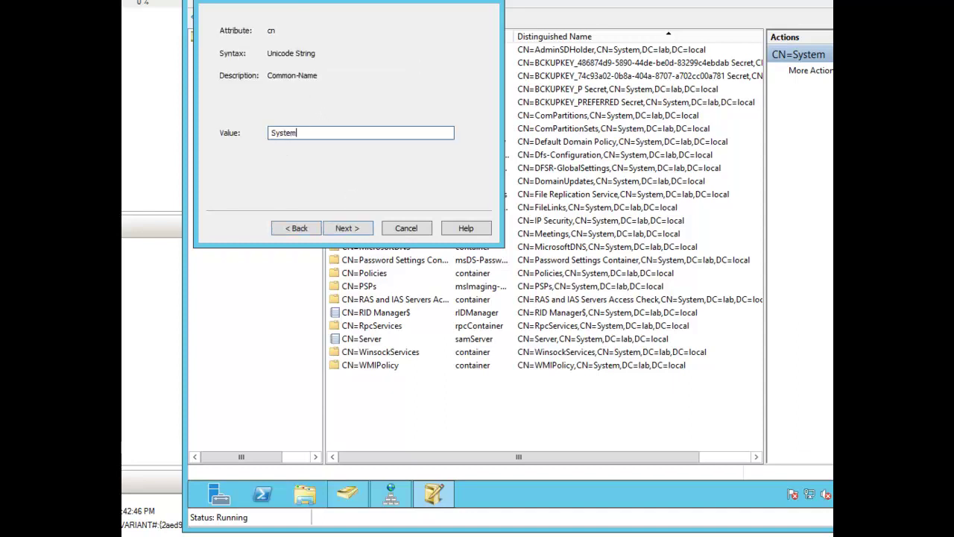
type(" Management")
left_click(354, 228)
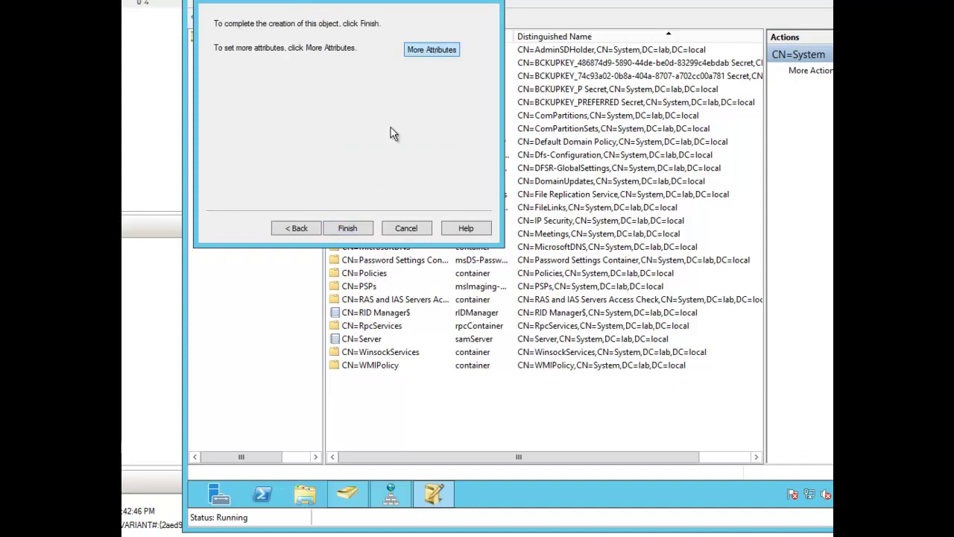
left_click(347, 228)
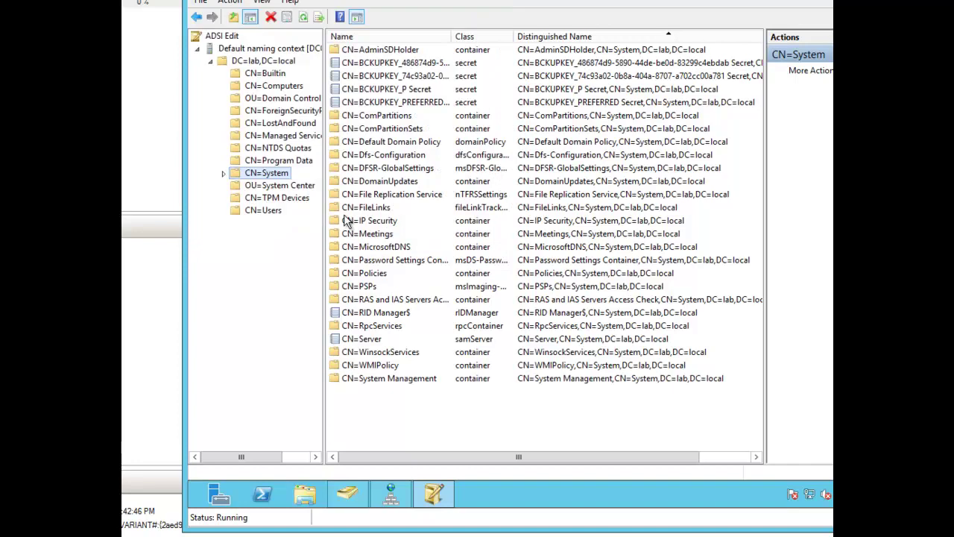
Open the Security properties of the new CN=System Management container.
double_click(276, 178)
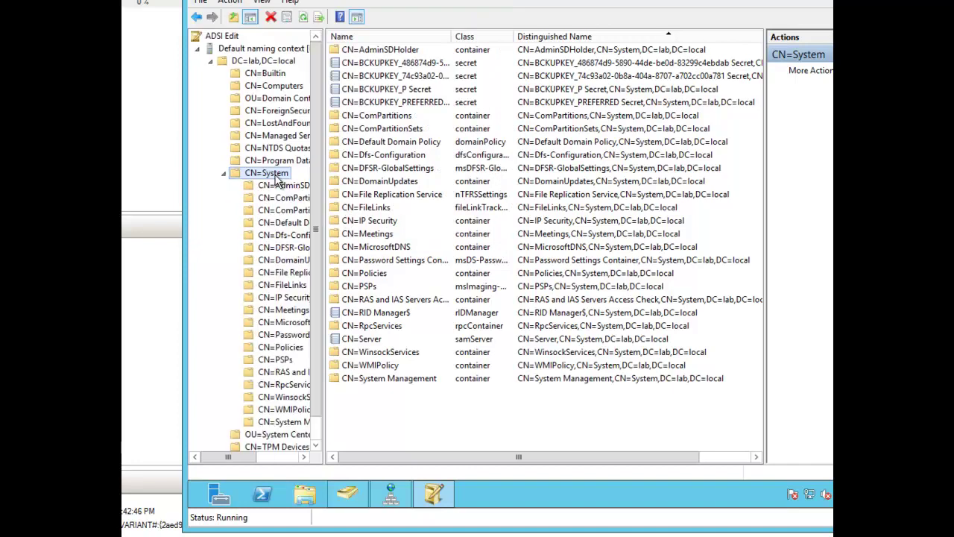
right_click(383, 379)
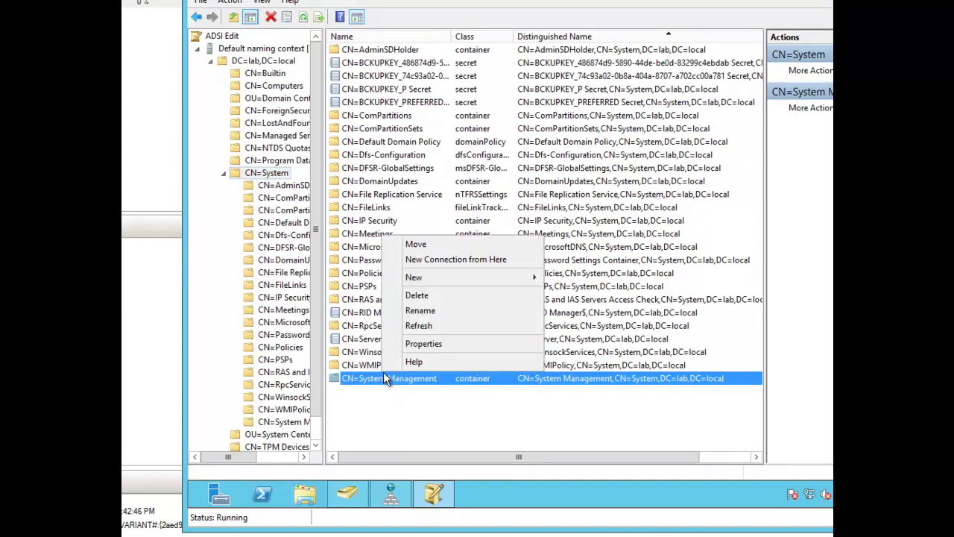
left_click(424, 343)
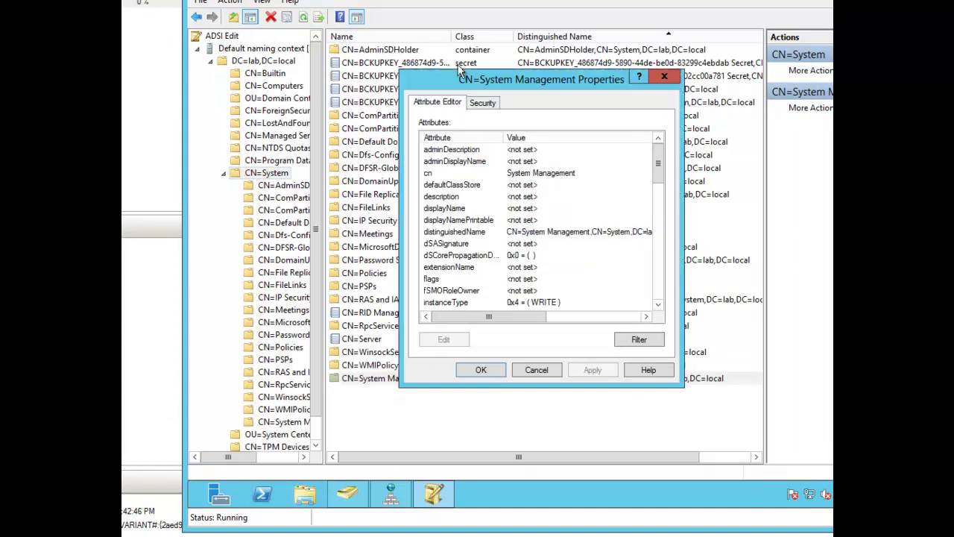
left_click(482, 103)
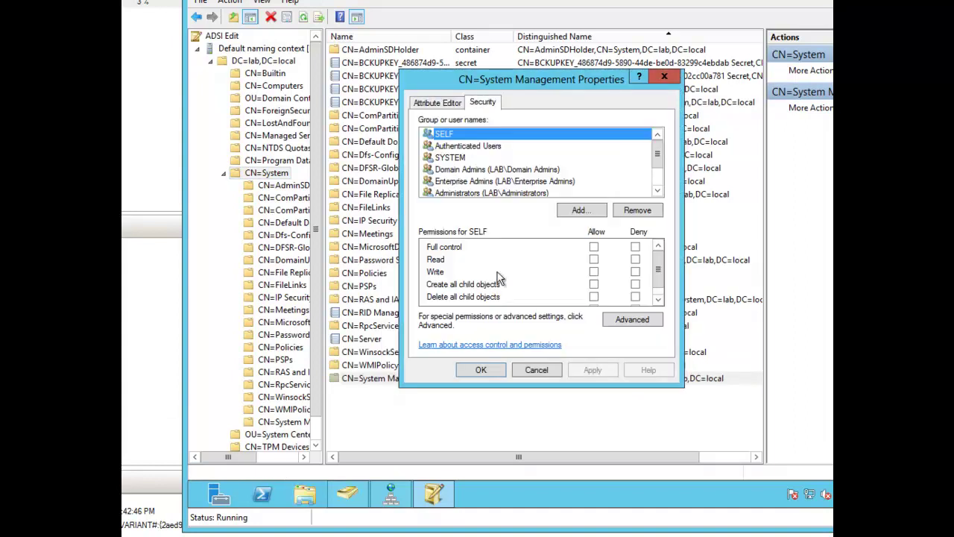
Add the SCCMPRI computer account to the permissions with Full control allowed.
left_click(579, 210)
left_click(644, 189)
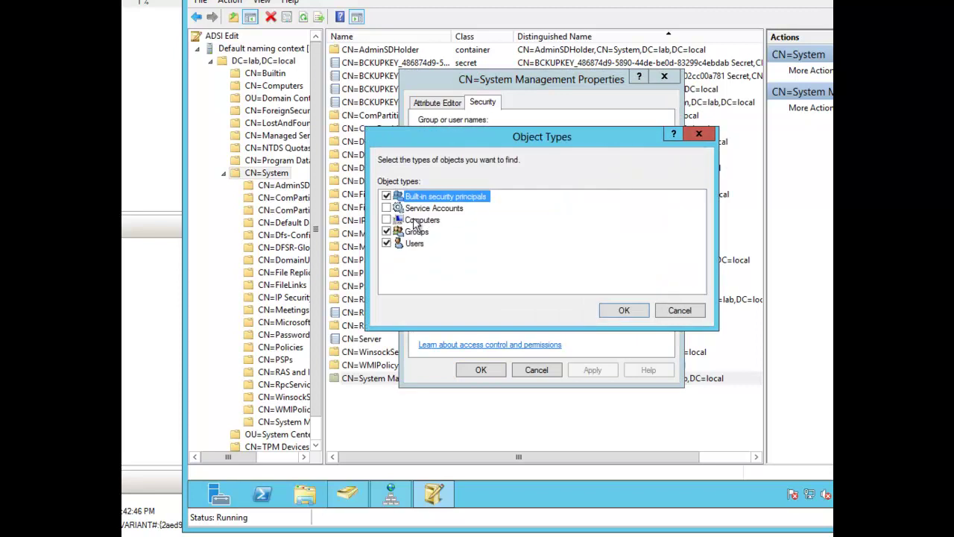
left_click(415, 220)
left_click(386, 220)
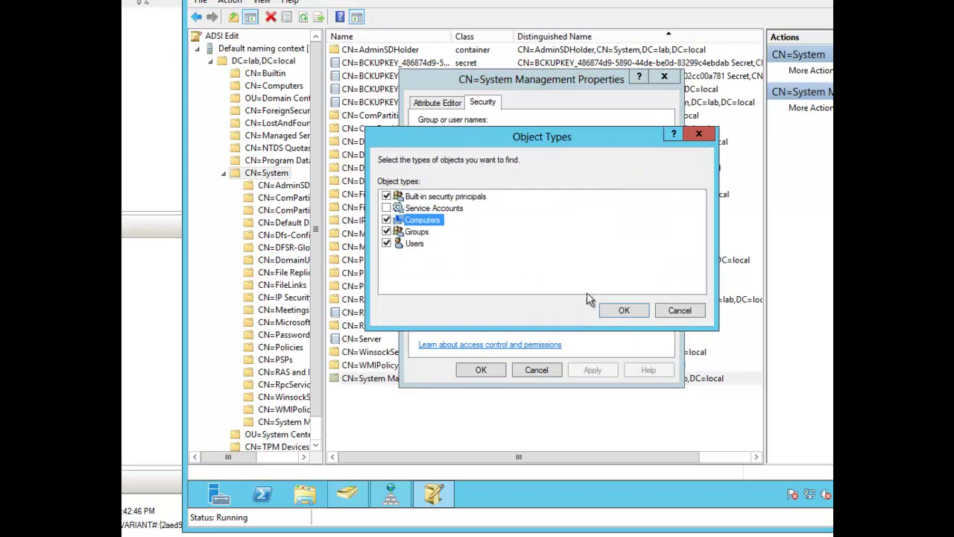
left_click(604, 310)
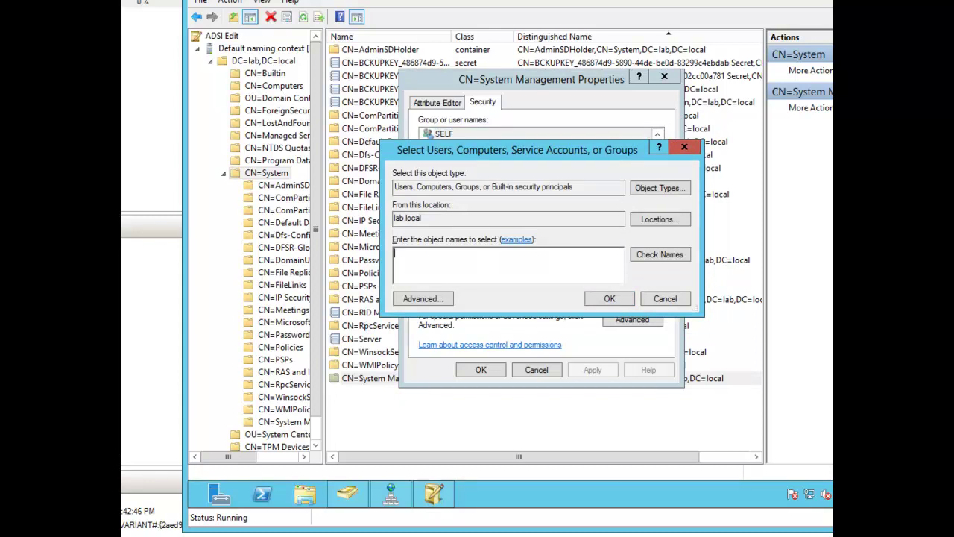
type("SCCMPRI")
left_click(663, 253)
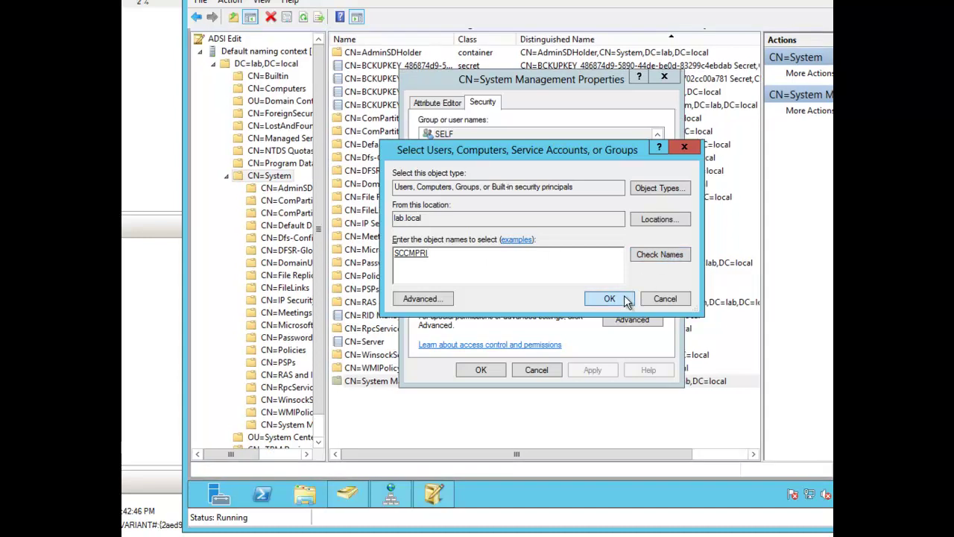
left_click(626, 299)
left_click(594, 247)
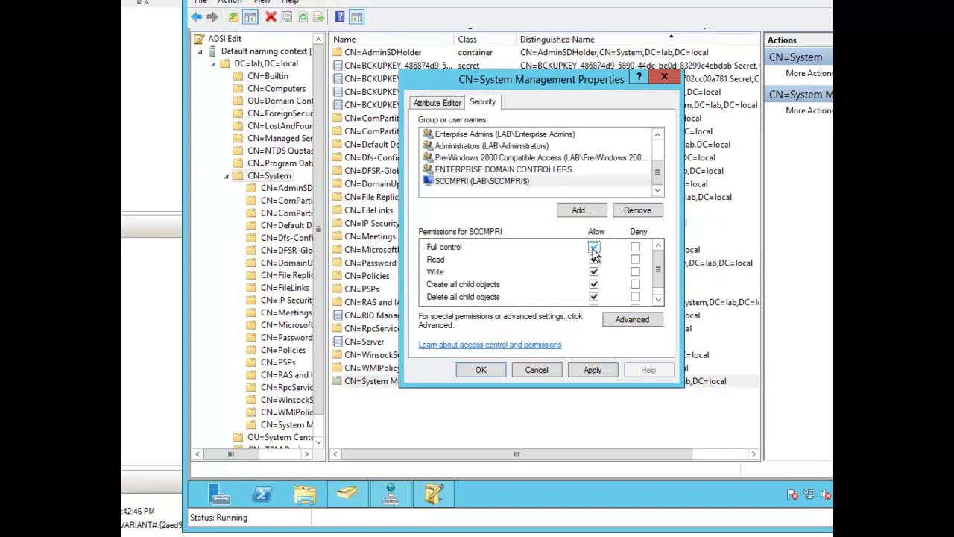
Make the SCCMPRI permission apply to this object and all descendant objects.
left_click(623, 319)
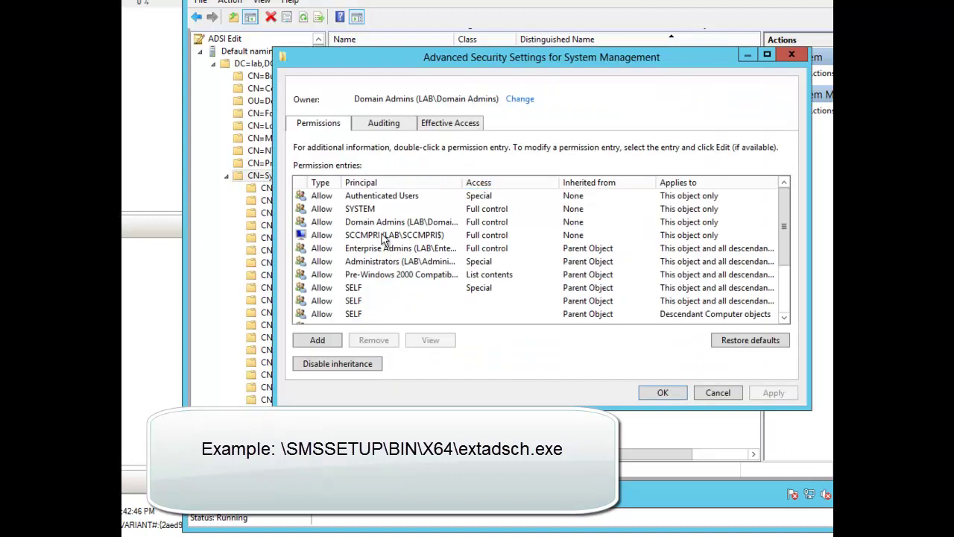
left_click(349, 237)
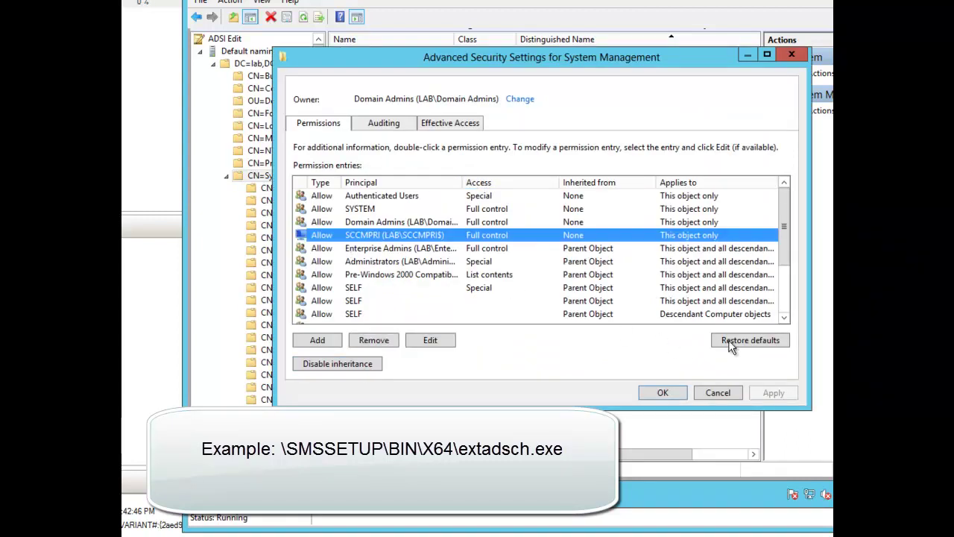
left_click(419, 342)
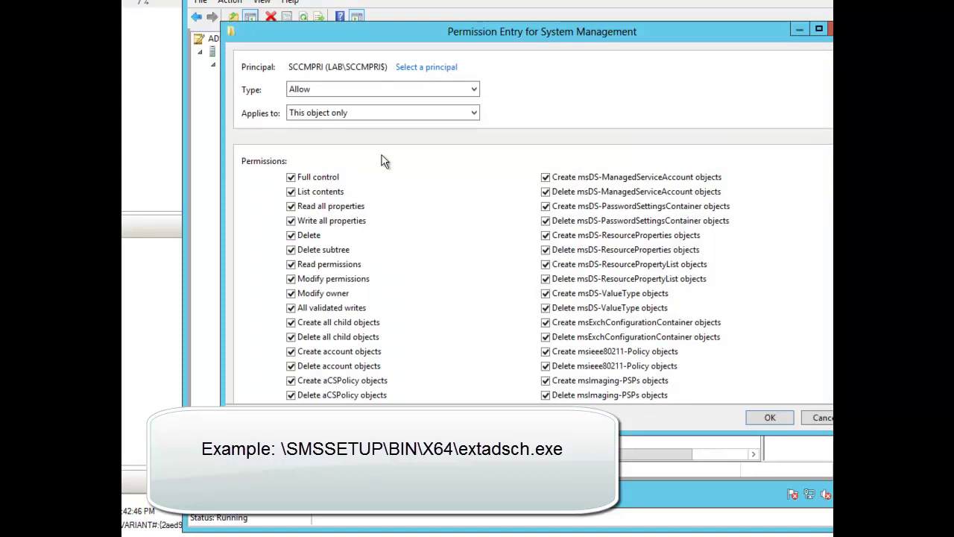
left_click(350, 113)
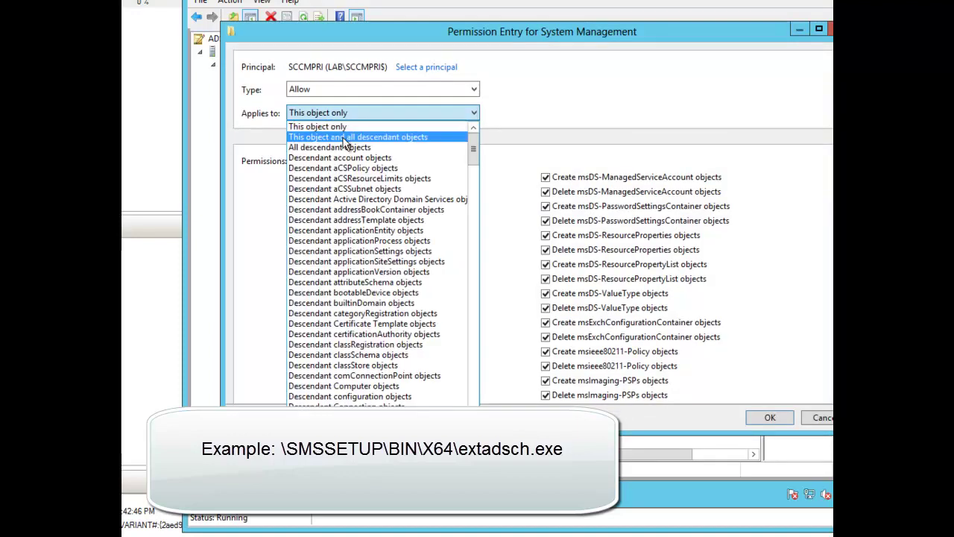
left_click(346, 135)
left_click(768, 417)
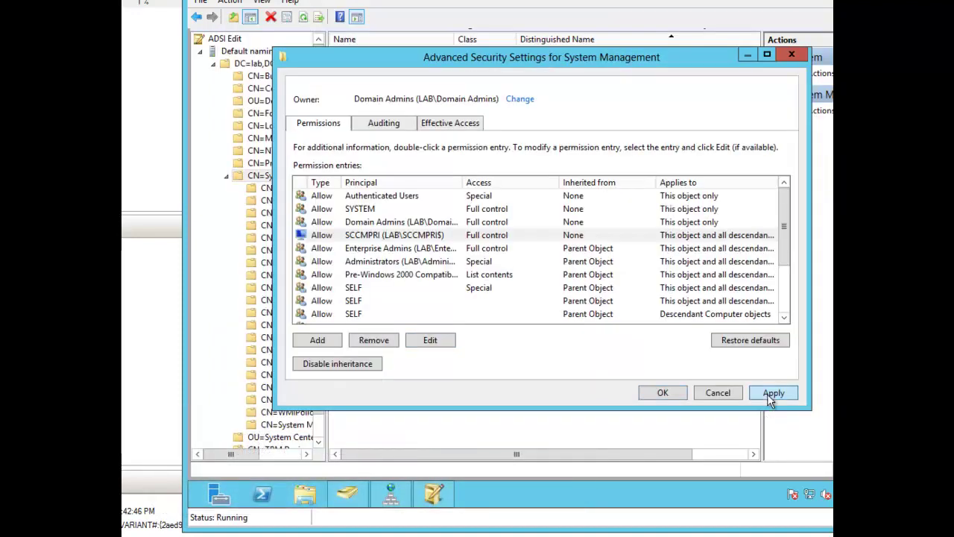
left_click(766, 393)
left_click(656, 393)
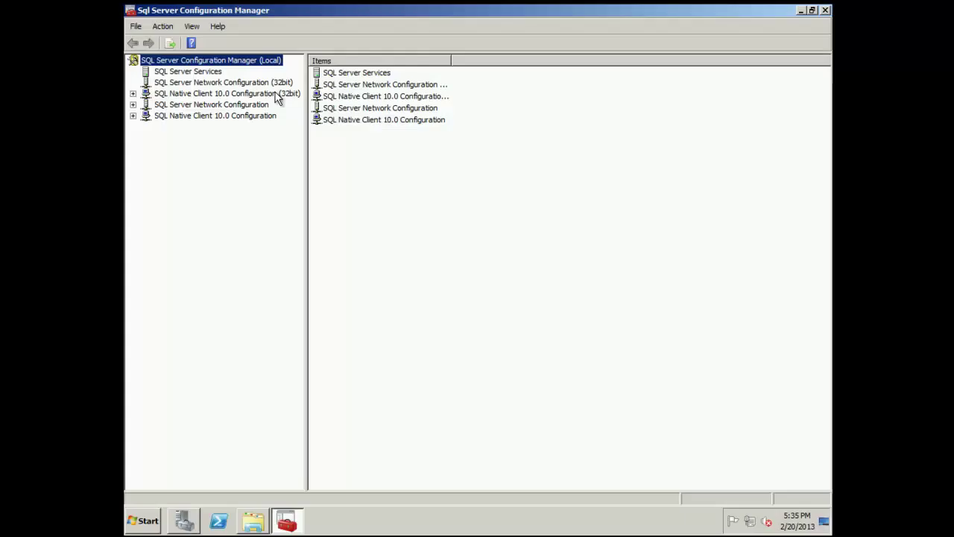
Enable the TCP/IP protocol for MSSQLSERVER and acknowledge the restart warning.
double_click(276, 96)
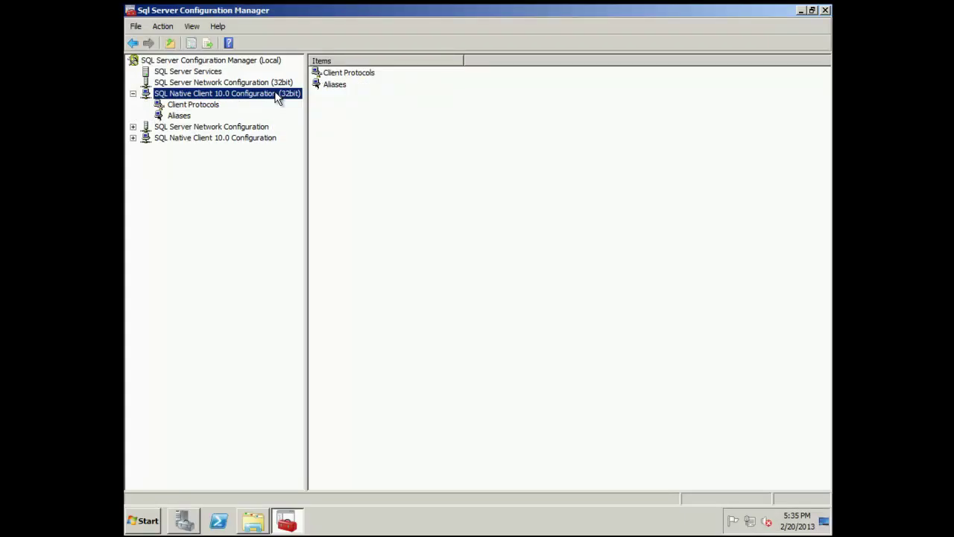
double_click(201, 128)
left_click(202, 138)
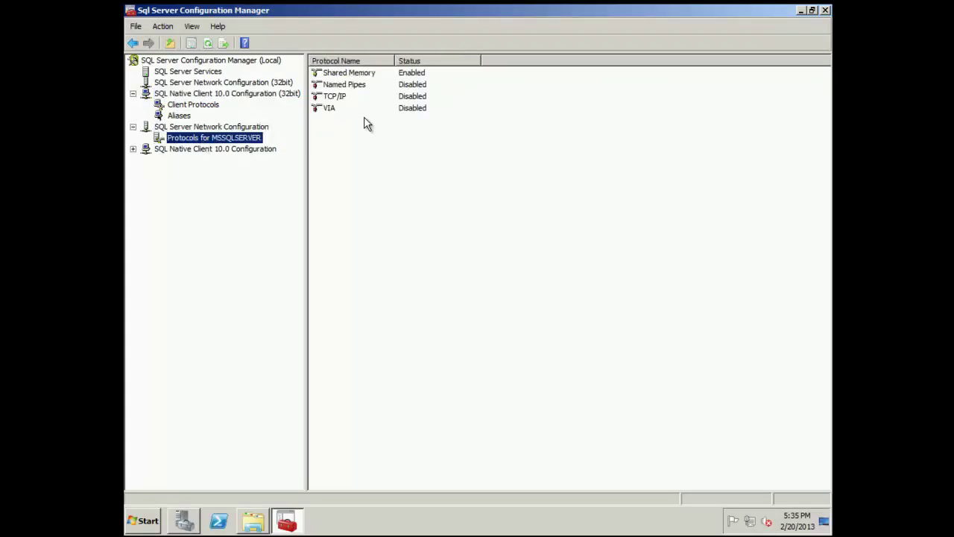
right_click(341, 96)
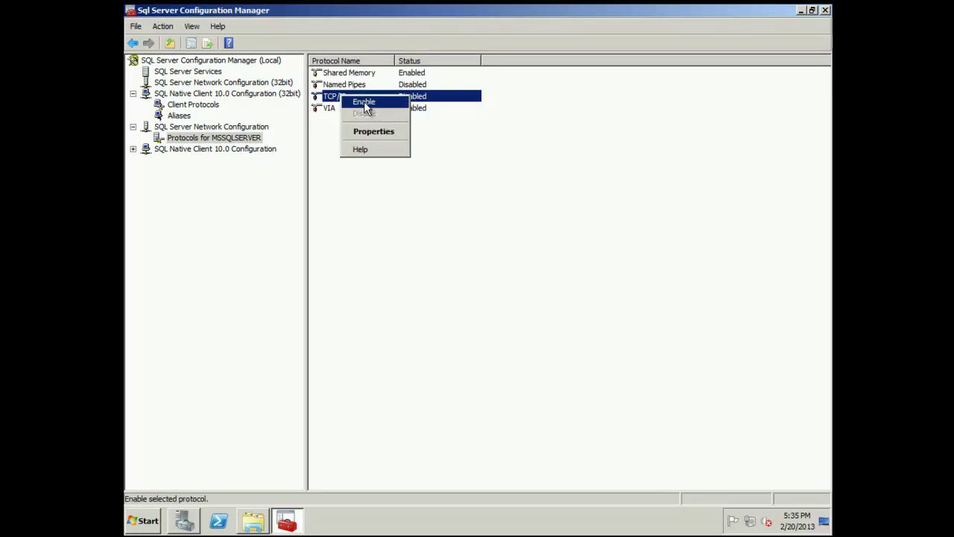
left_click(364, 102)
left_click(580, 288)
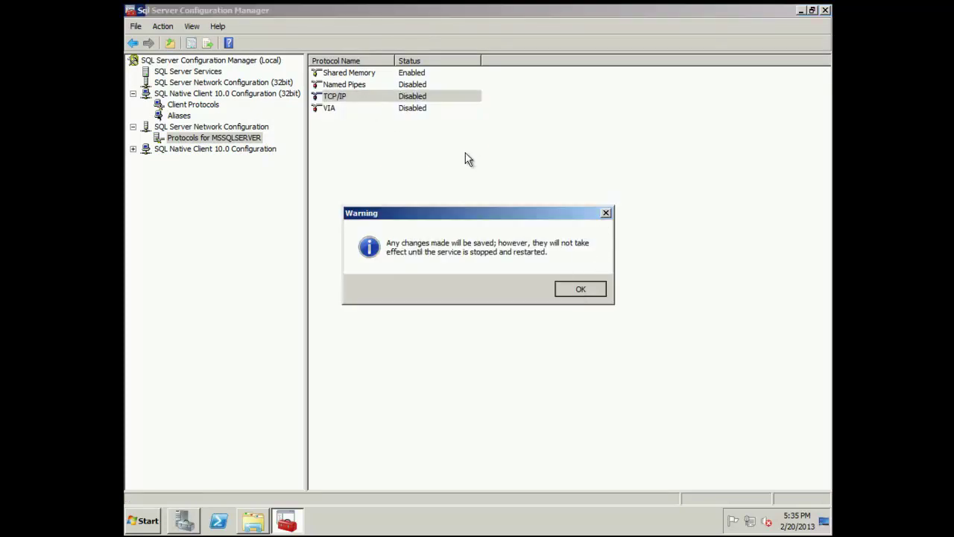
Check the TCP/IP IP addresses use port 1433, then list the SQL Server Services.
left_click(350, 100)
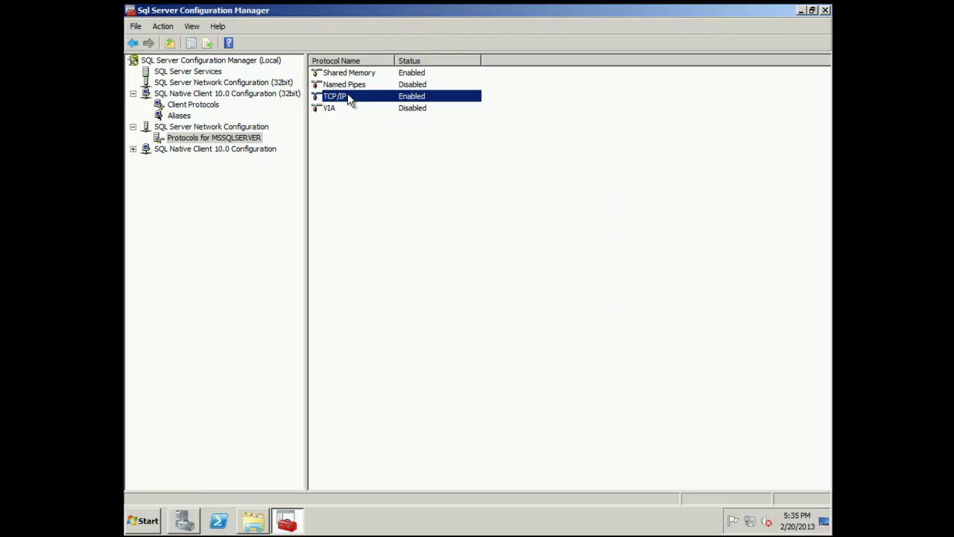
right_click(350, 101)
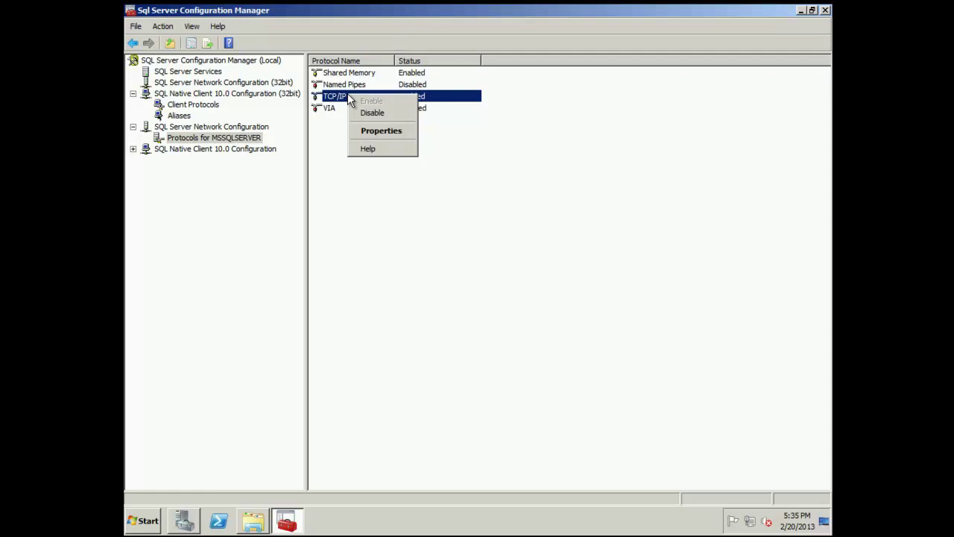
left_click(376, 132)
left_click(408, 132)
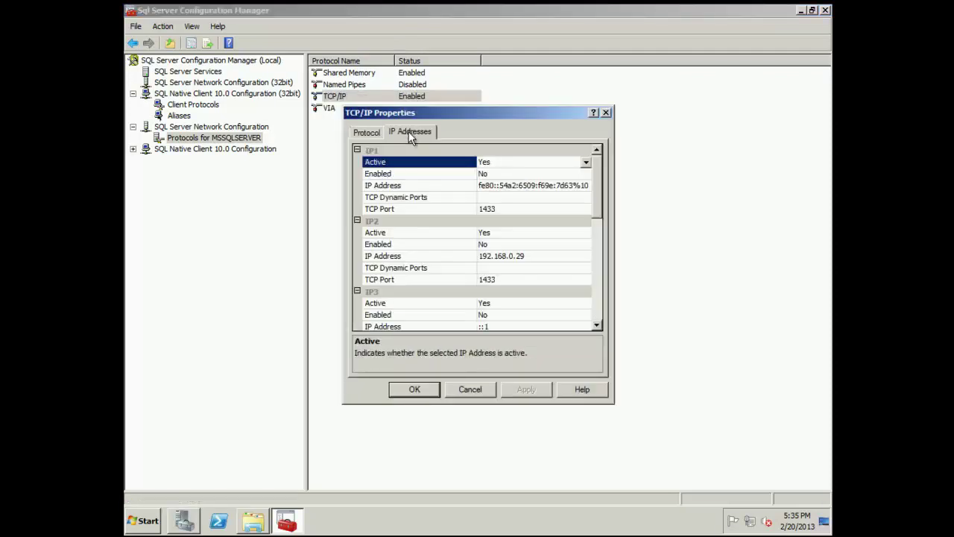
scroll(463, 254, "down", 2)
scroll(463, 256, "down", 5)
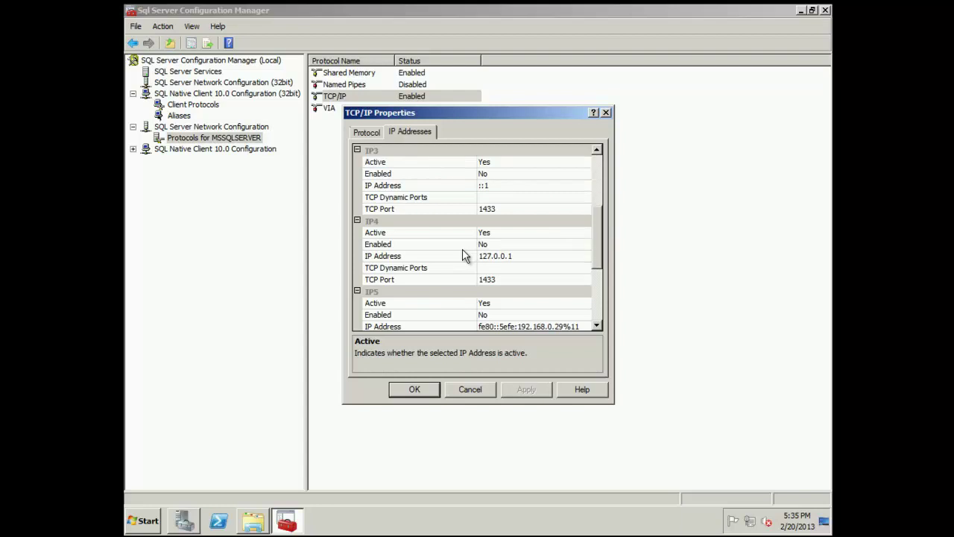
left_click(606, 113)
left_click(269, 61)
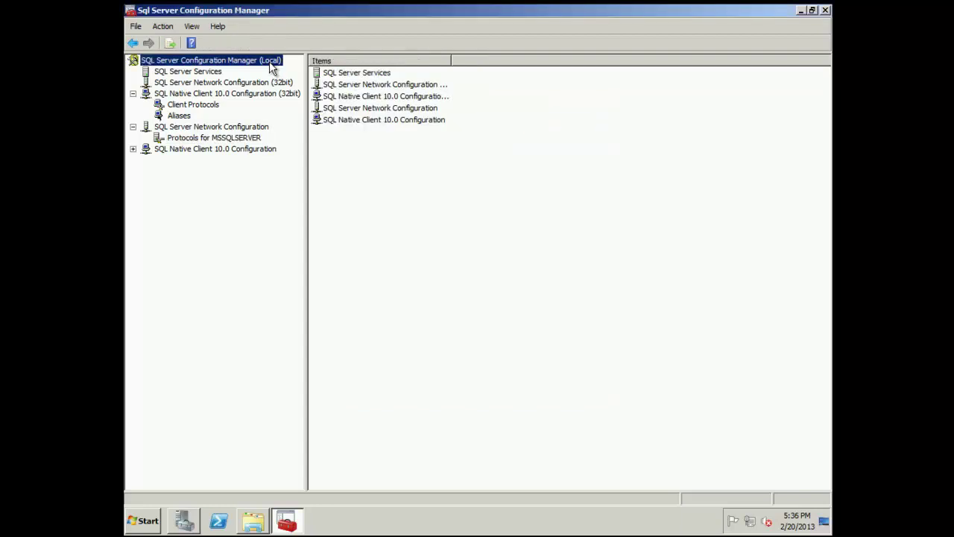
left_click(201, 72)
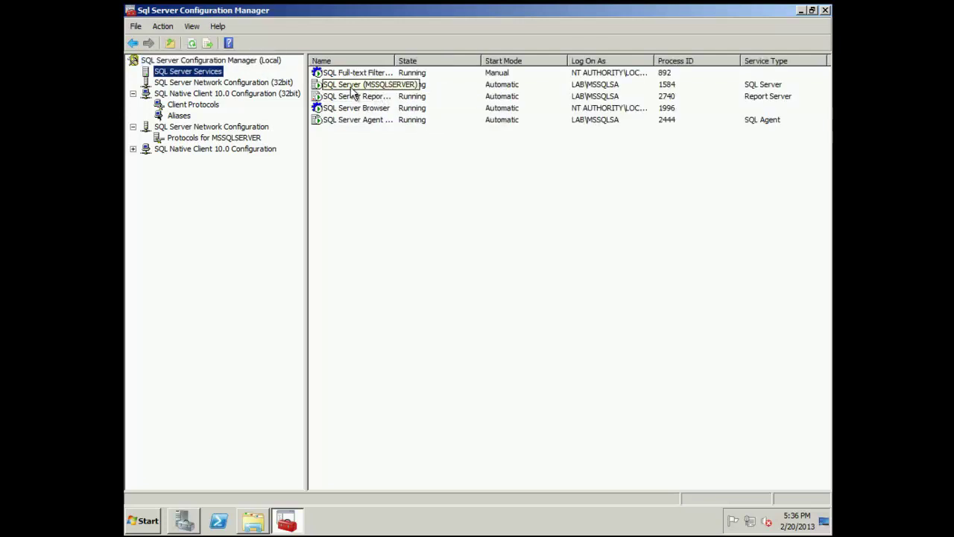
Restart the SQL Server (MSSQLSERVER) service so the enabled TCP/IP protocol takes effect.
left_click(351, 86)
right_click(351, 86)
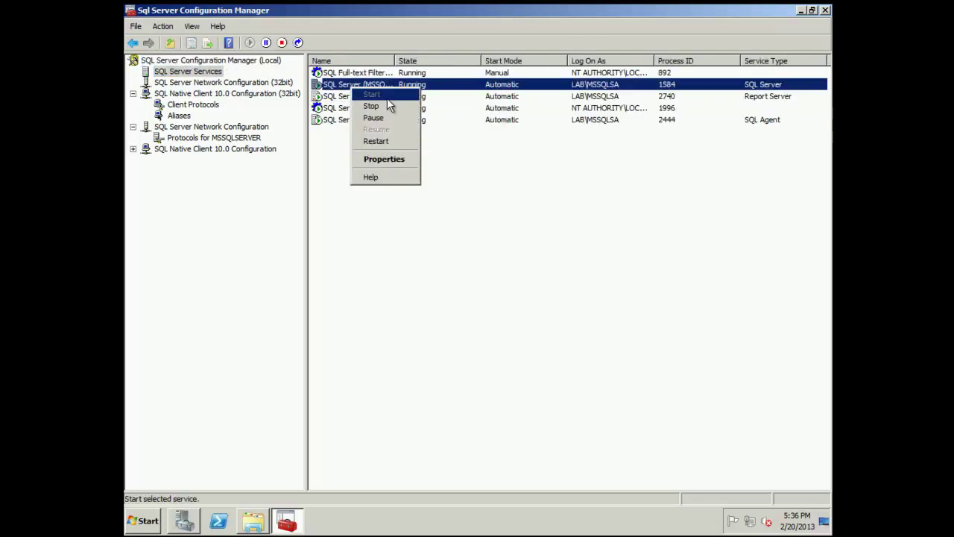
left_click(380, 141)
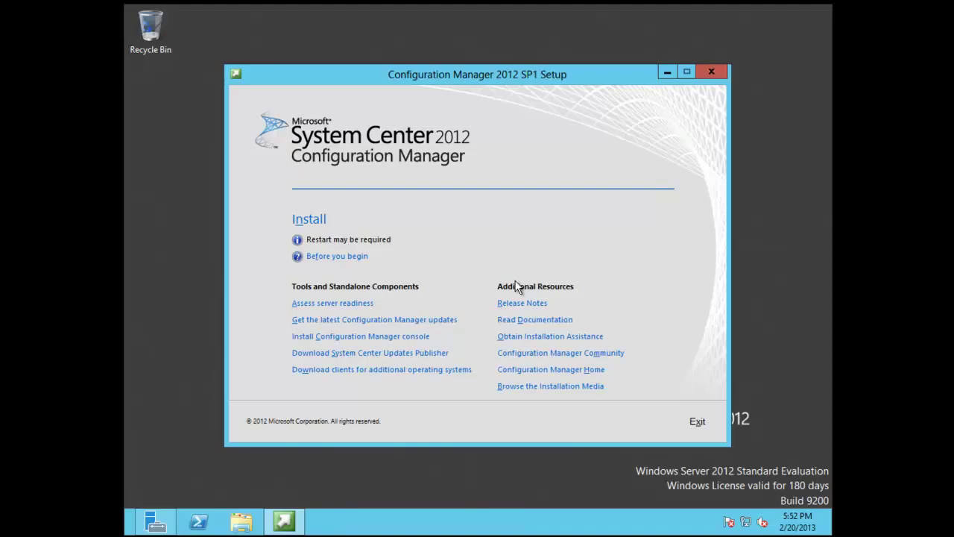
Launch Configuration Manager setup, allow it to run, and proceed to install a primary site.
left_click(326, 225)
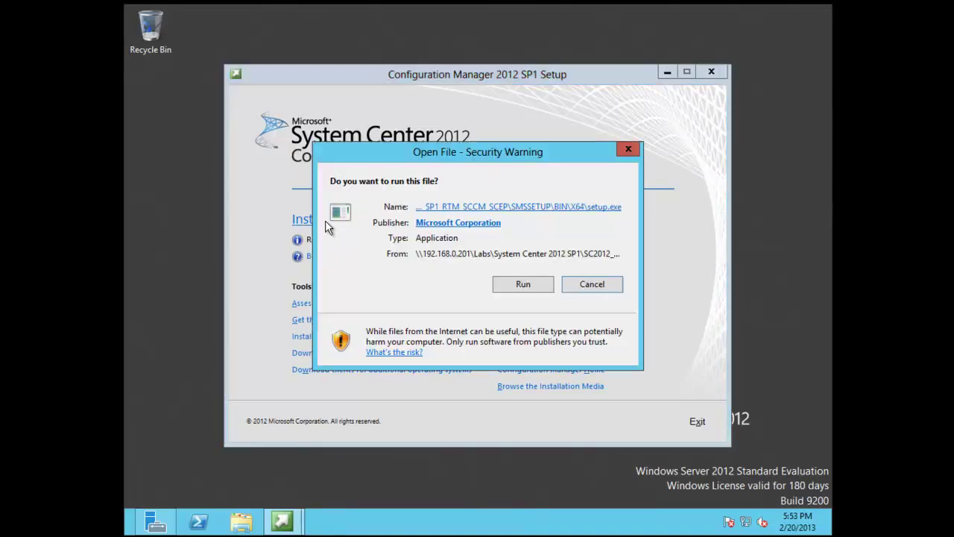
left_click(524, 287)
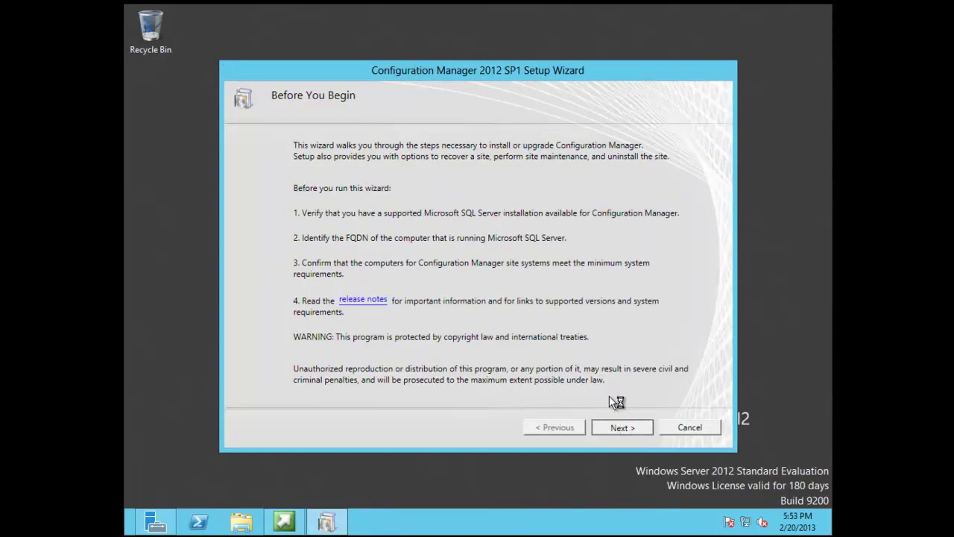
left_click(616, 425)
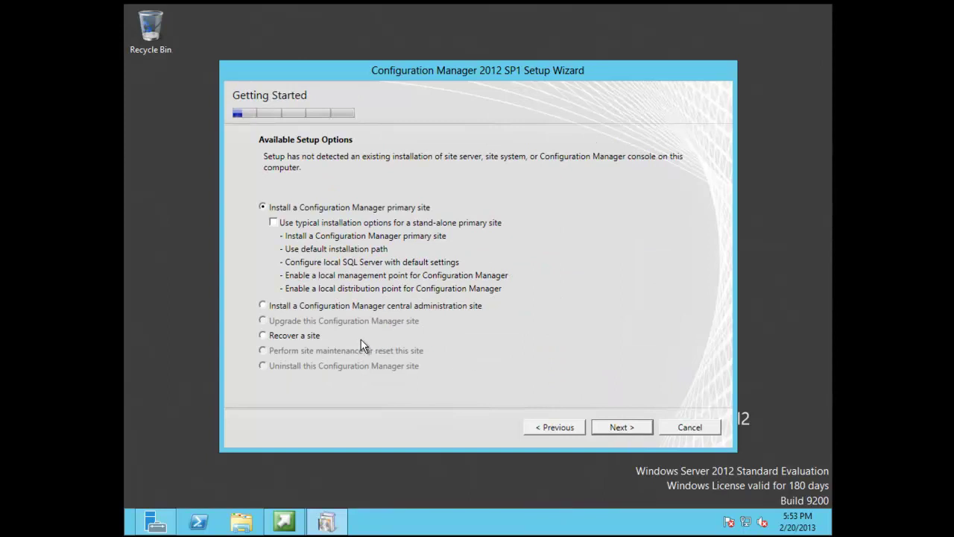
left_click(616, 428)
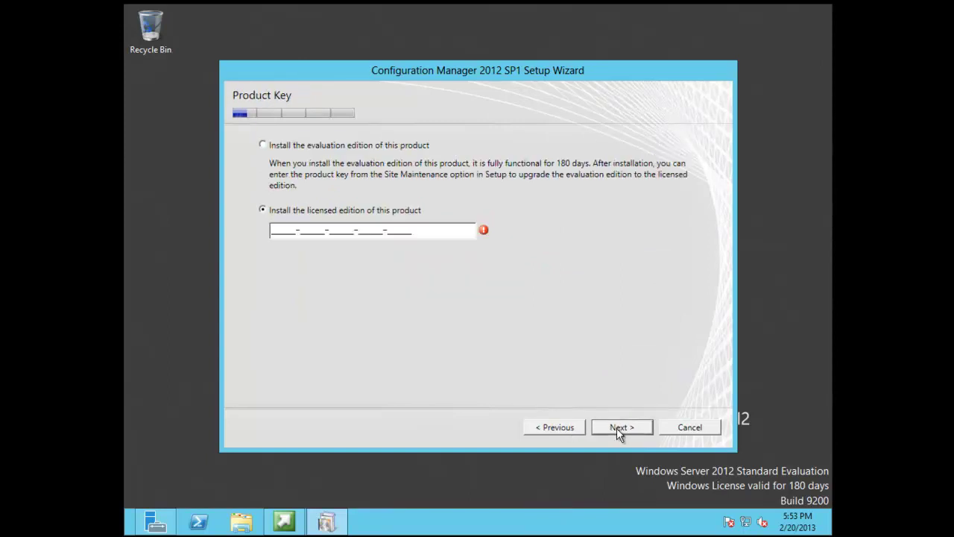
Choose the evaluation edition and accept the software license terms.
left_click(291, 146)
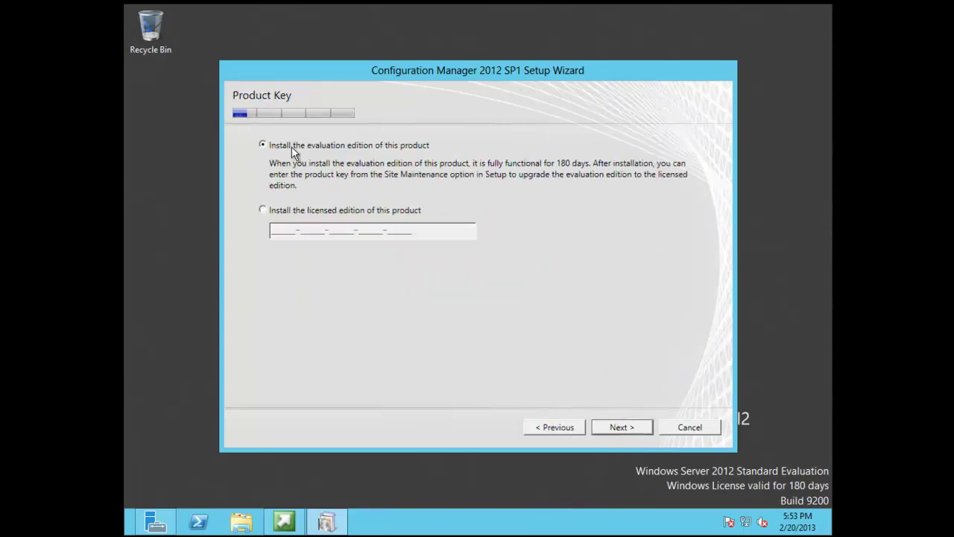
left_click(620, 428)
left_click(530, 388)
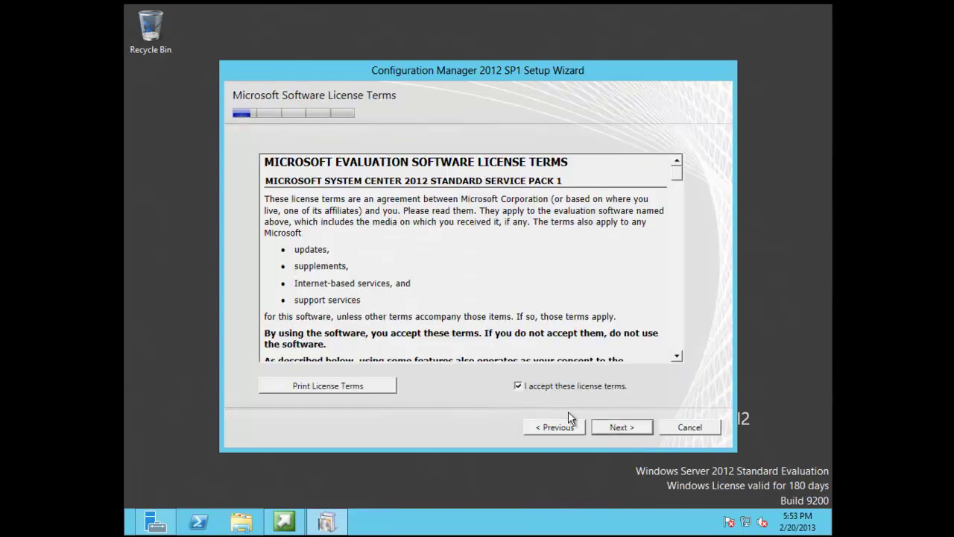
left_click(609, 429)
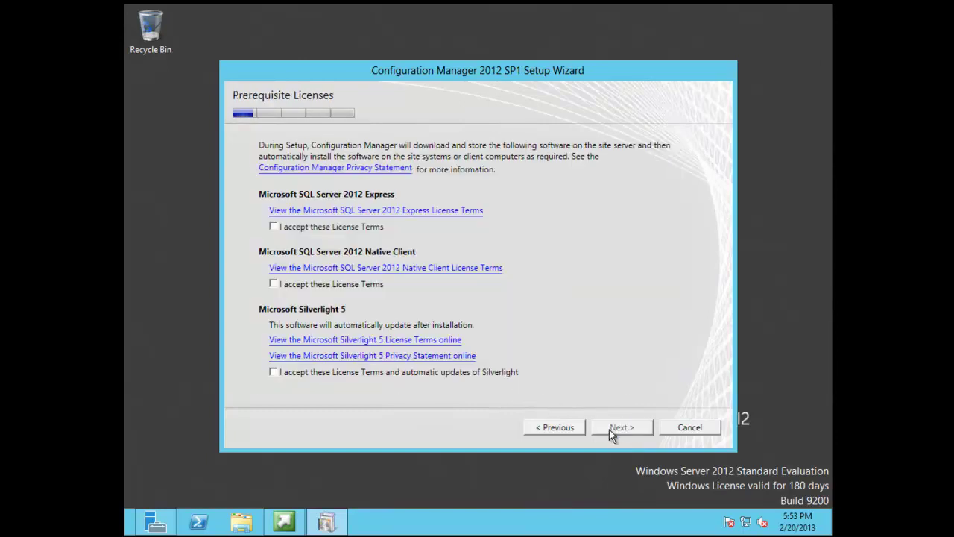
Accept the SQL Server 2012 Express, Native Client and Silverlight 5 prerequisite licenses.
left_click(274, 226)
left_click(274, 284)
left_click(274, 371)
left_click(606, 427)
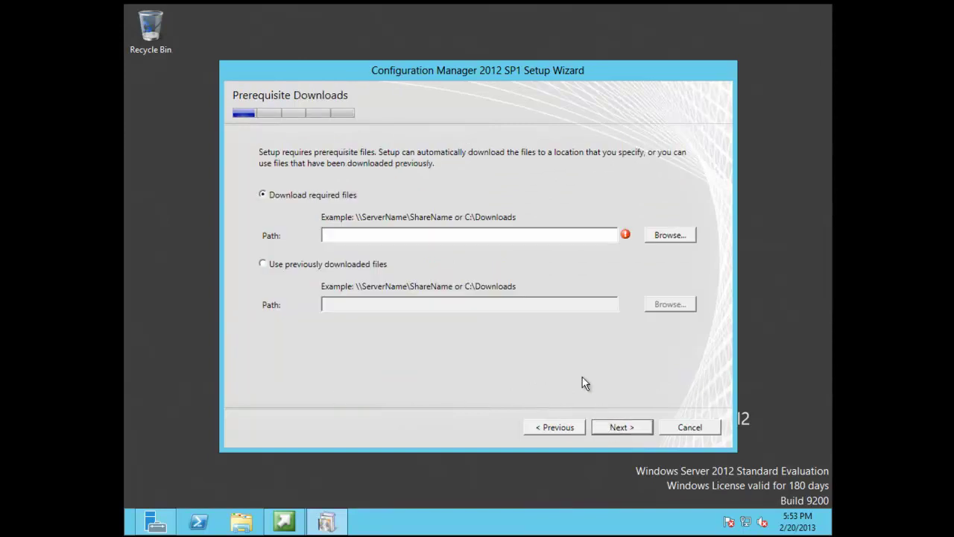
Download the required prerequisite files into C:\Downloads.
left_click(674, 242)
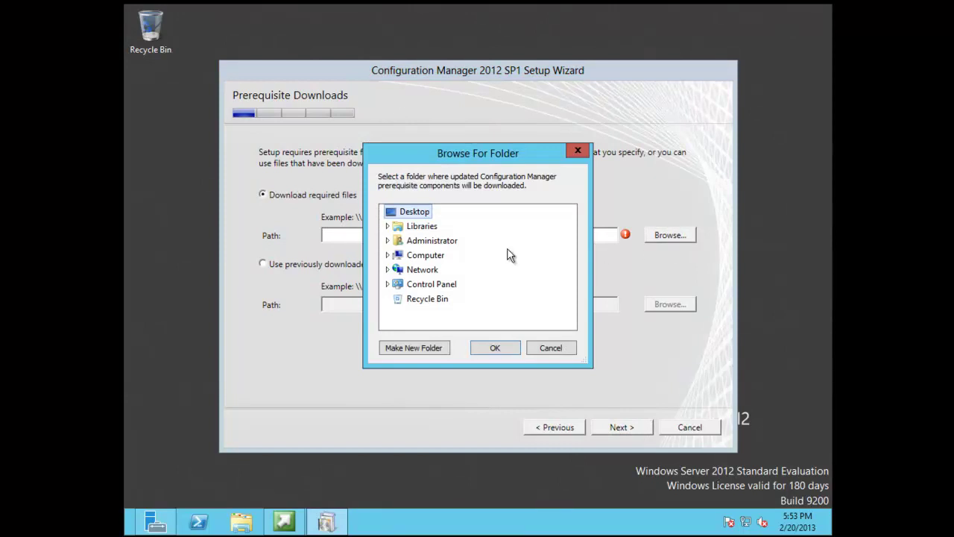
left_click(431, 256)
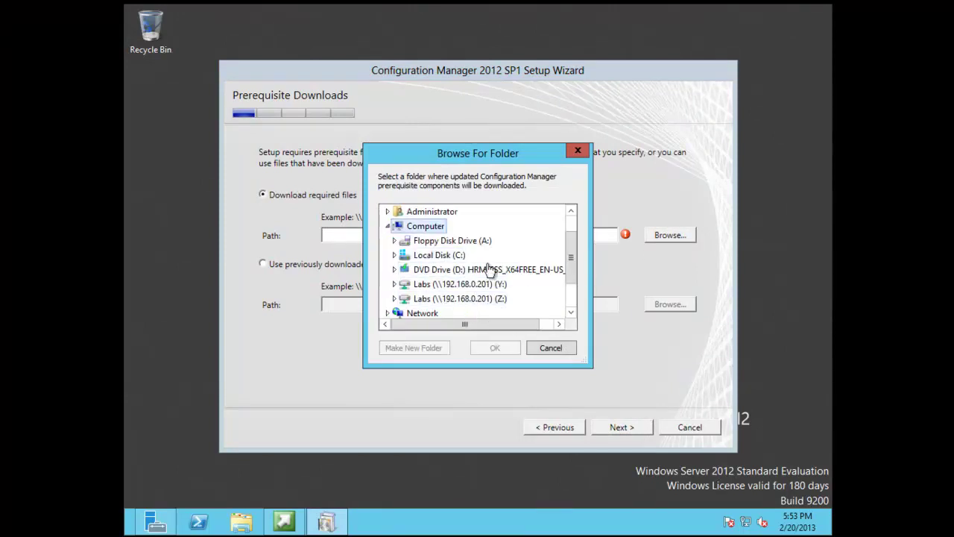
double_click(411, 255)
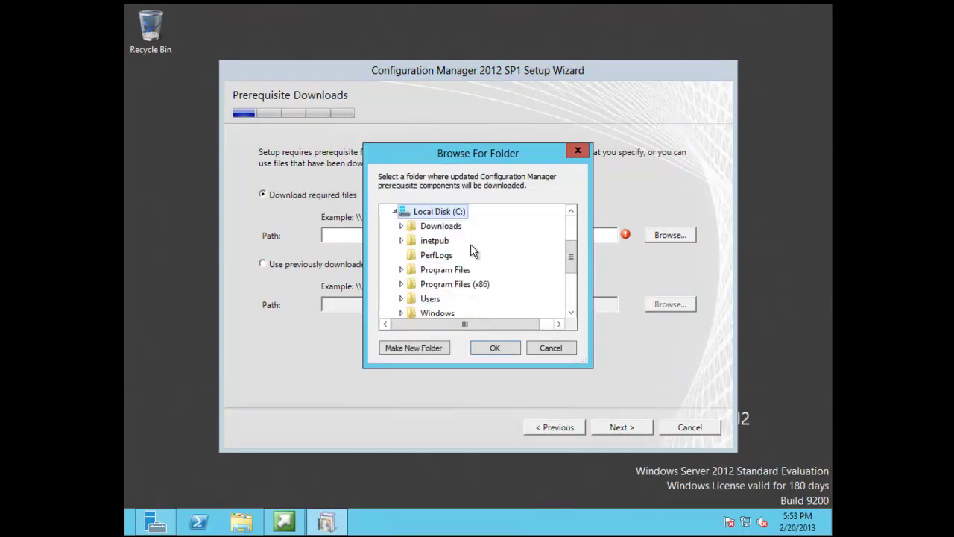
double_click(440, 226)
left_click(495, 348)
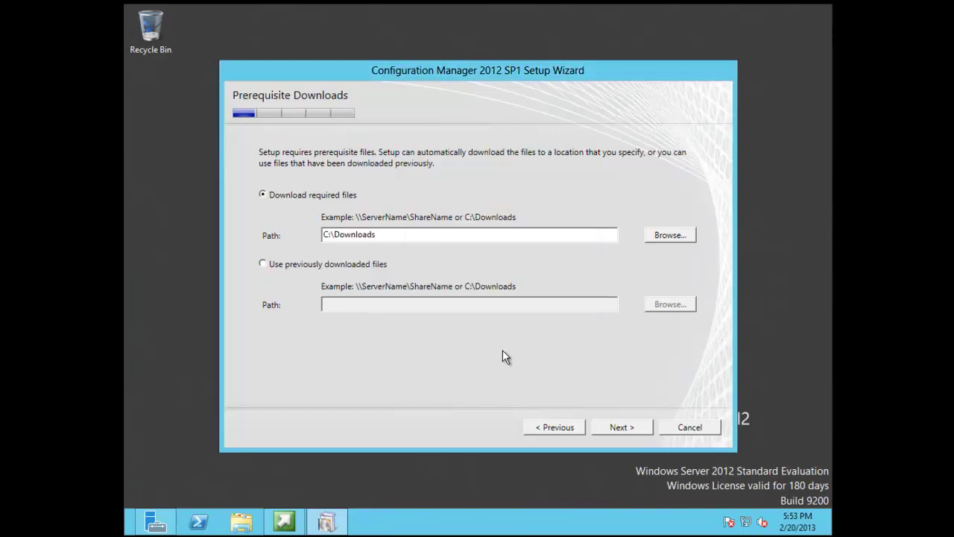
left_click(607, 427)
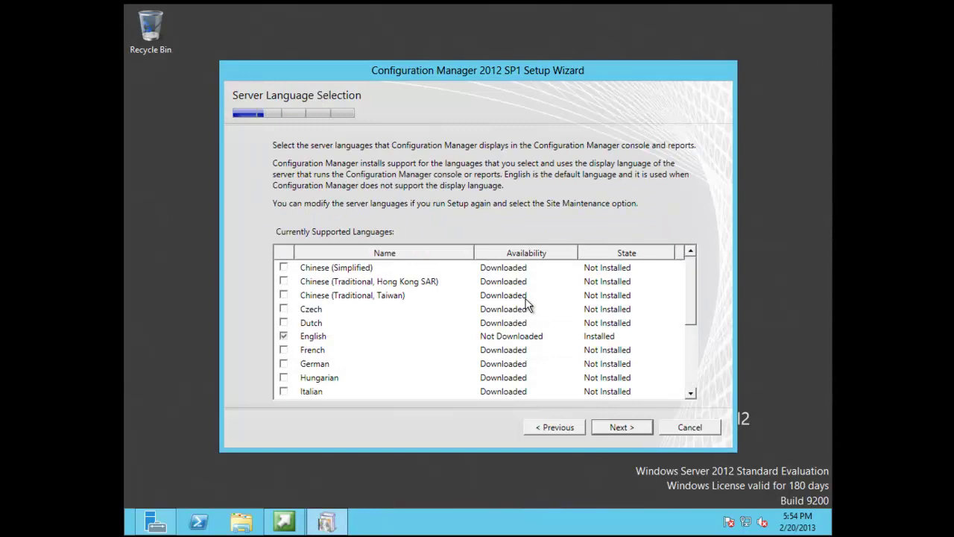
Keep the default server and client languages and set site code PRI and site name Primary.
left_click(613, 428)
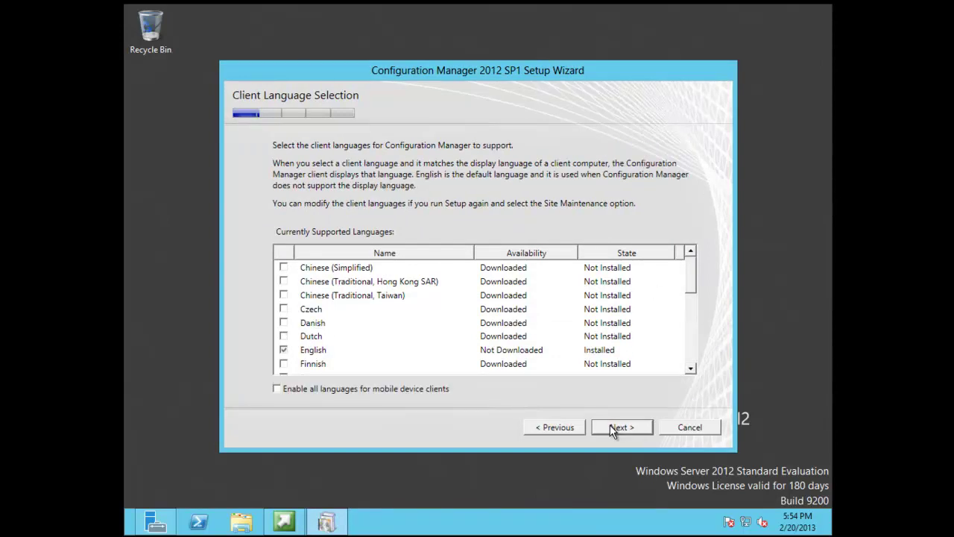
left_click(613, 428)
left_click(383, 177)
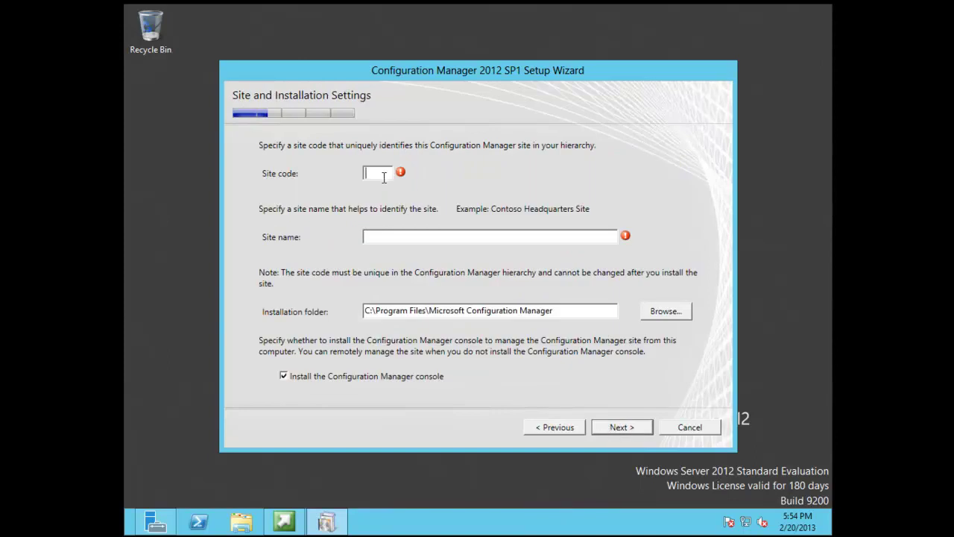
type("PRI")
key("Tab")
type("Primary")
left_click(618, 427)
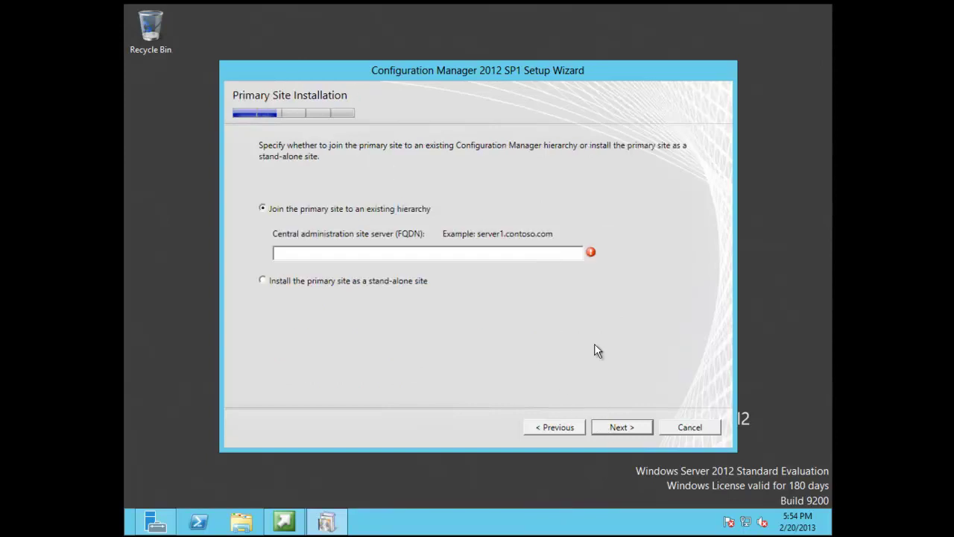
Install the primary site as a stand-alone site and confirm the choice.
left_click(284, 283)
left_click(619, 426)
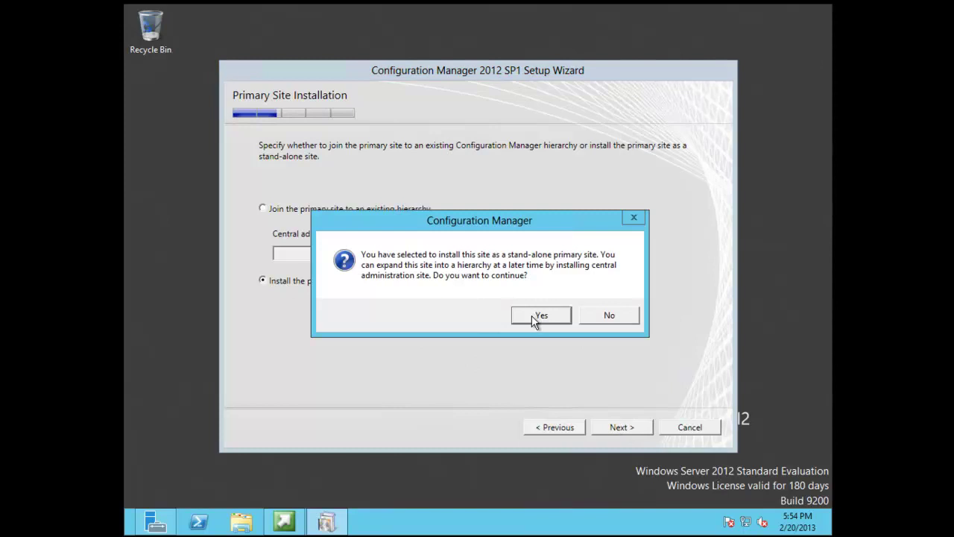
left_click(540, 315)
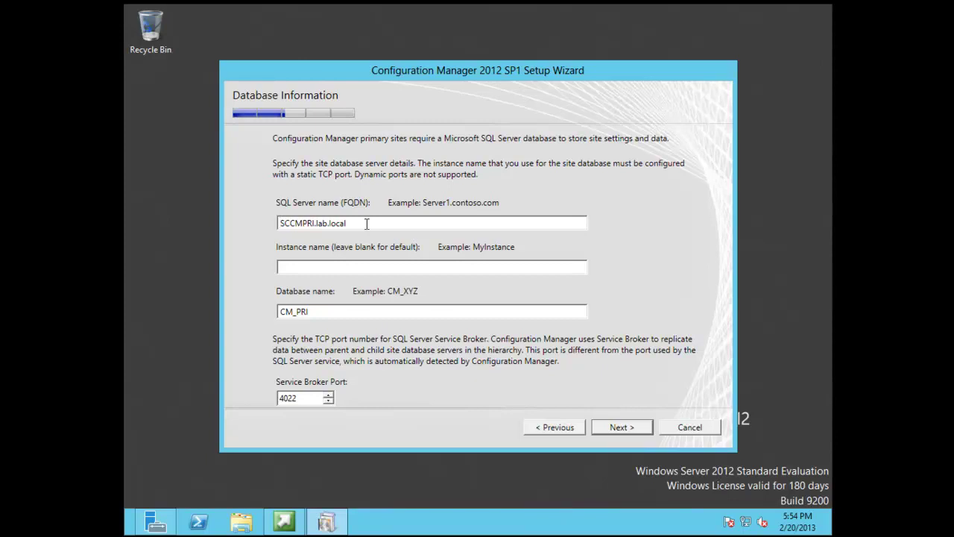
Replace the SQL Server name SCCMPRI.lab.local with SQL20082.lab.local.
left_click_drag(366, 224, 233, 221)
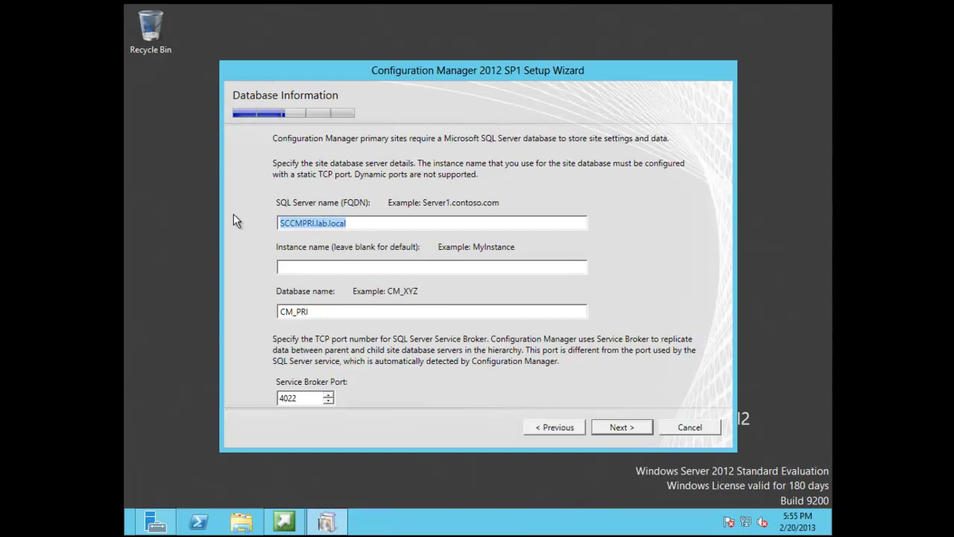
type("SQL")
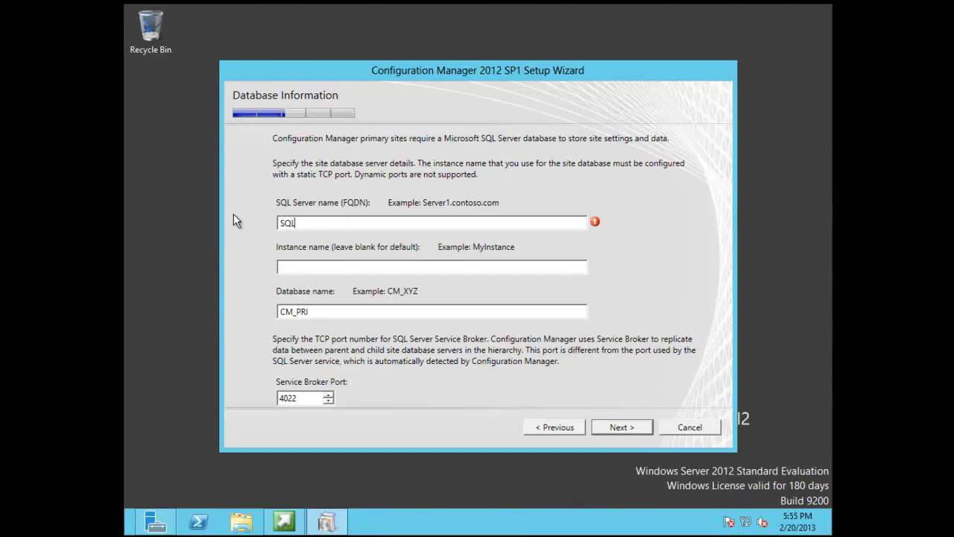
type("20082.lab.local")
left_click(616, 428)
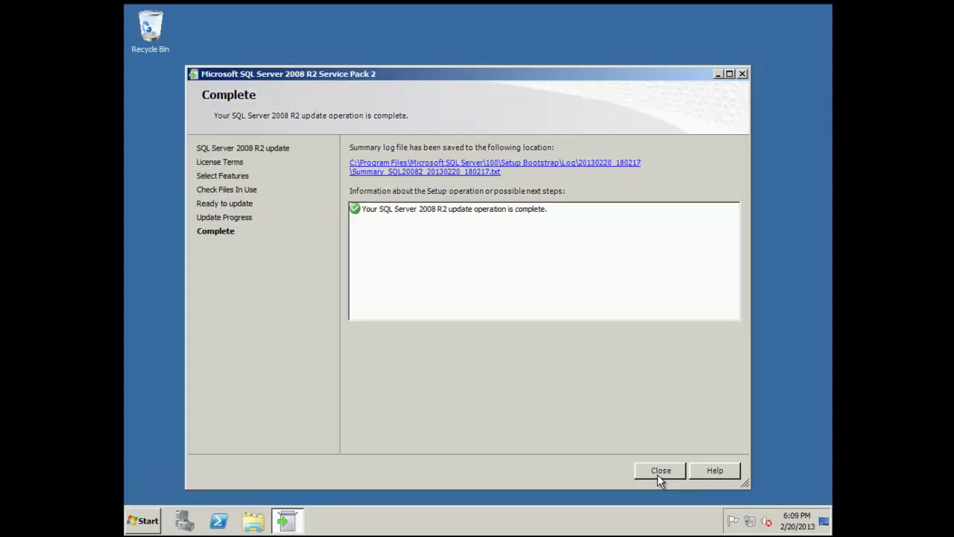
left_click(659, 470)
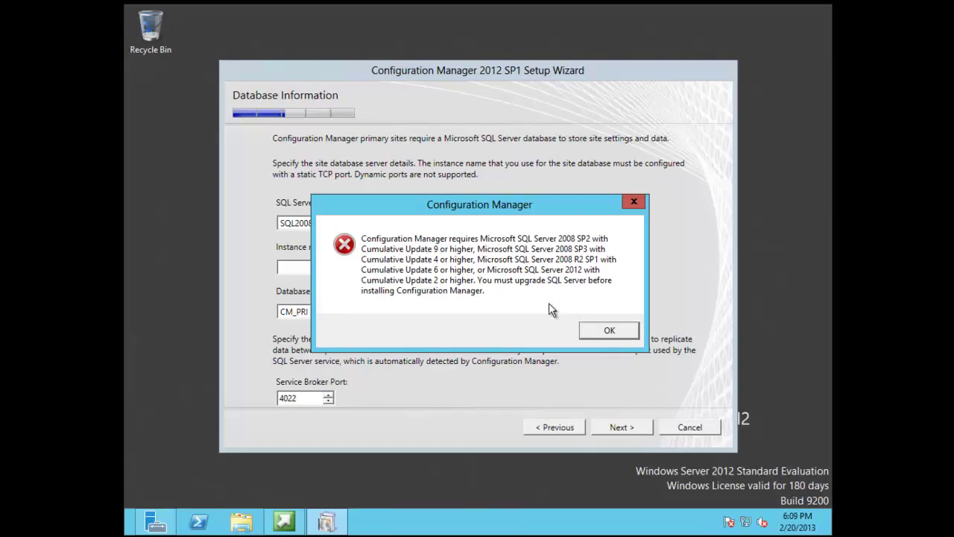
left_click(585, 328)
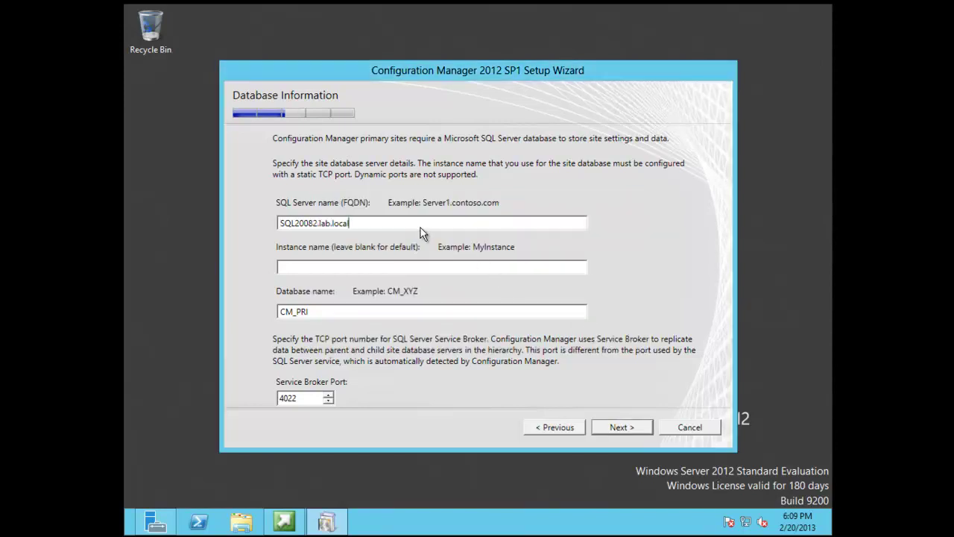
key("Tab")
key("Tab")
Keep the database and SMS Provider settings and let each site system role choose its communication method.
left_click(627, 427)
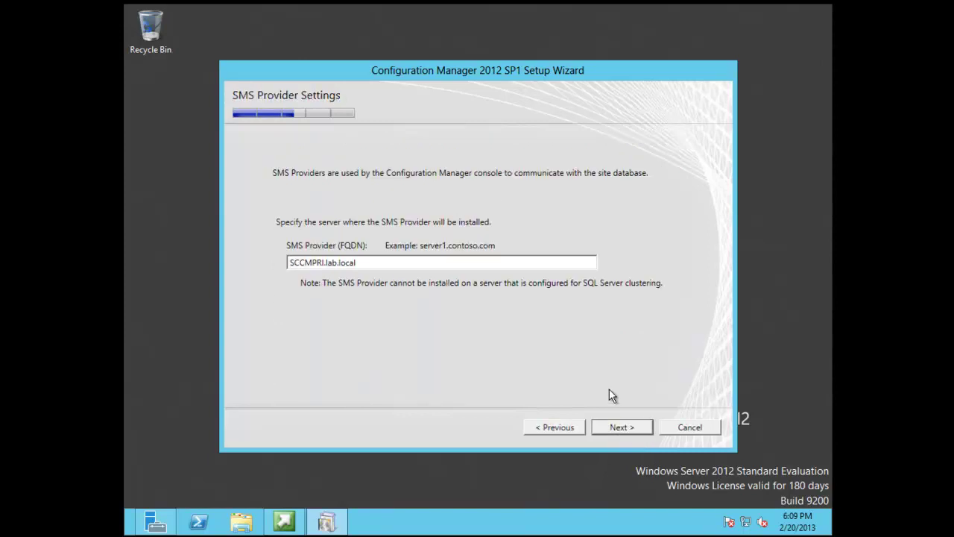
left_click(624, 432)
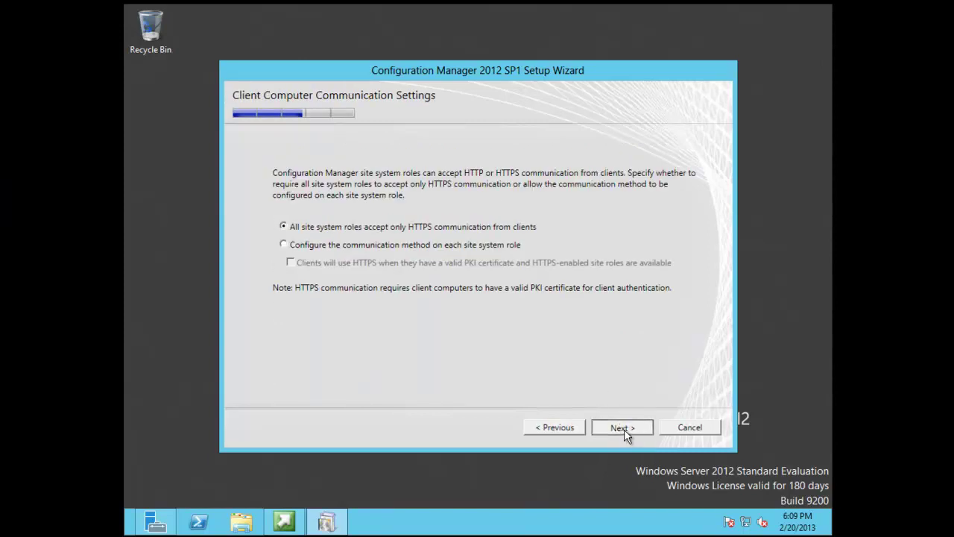
left_click(625, 431)
left_click(603, 322)
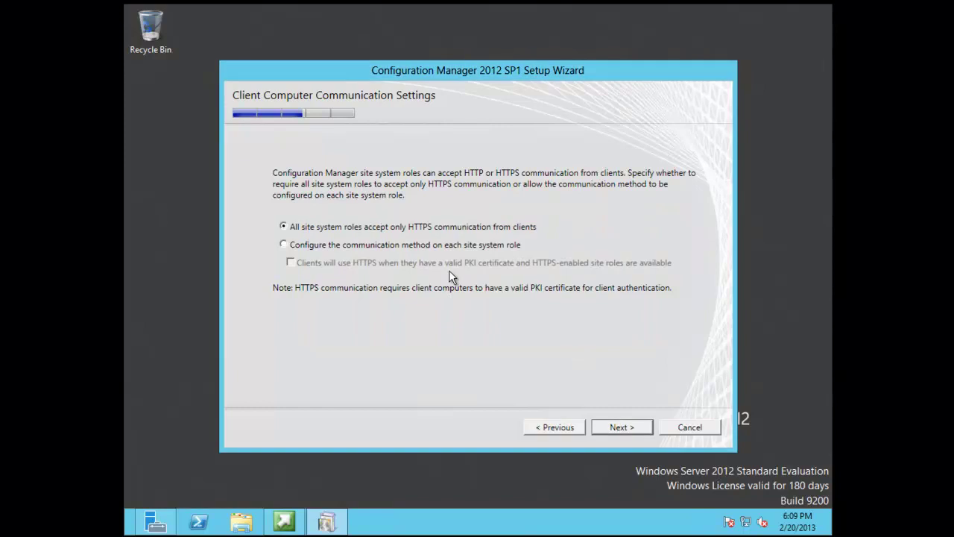
left_click(364, 246)
left_click(613, 431)
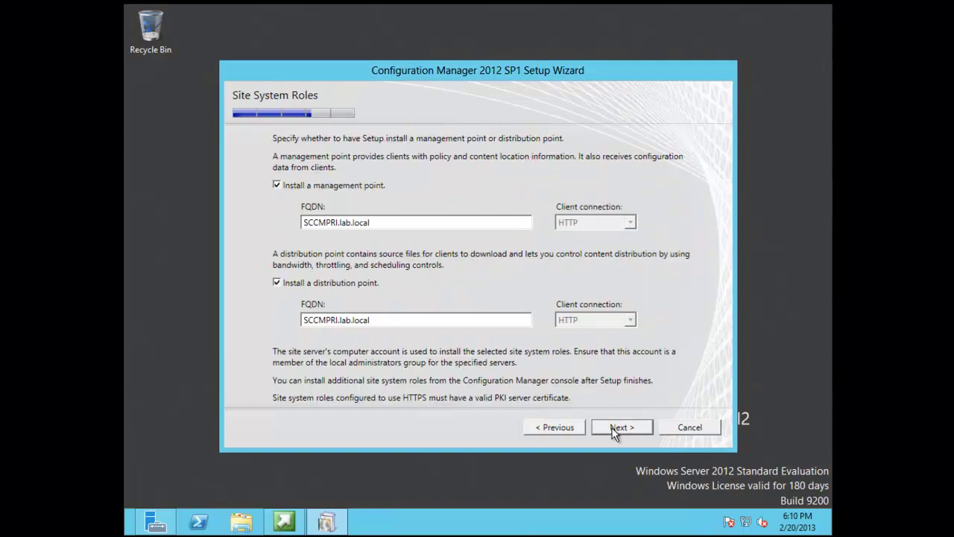
Keep management and distribution points on SCCMPRI, decline the CEIP, and start the prerequisite check.
left_click(614, 431)
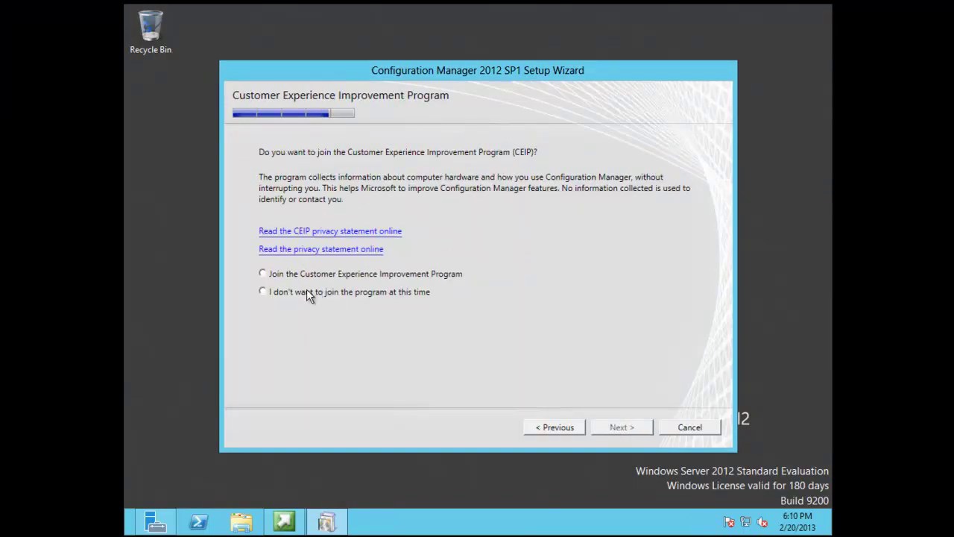
left_click(307, 291)
left_click(606, 427)
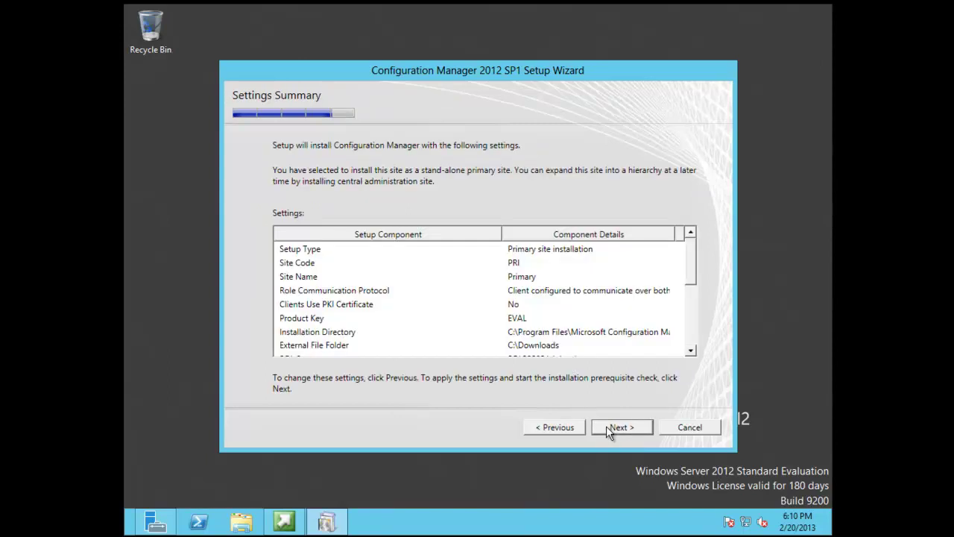
left_click(610, 428)
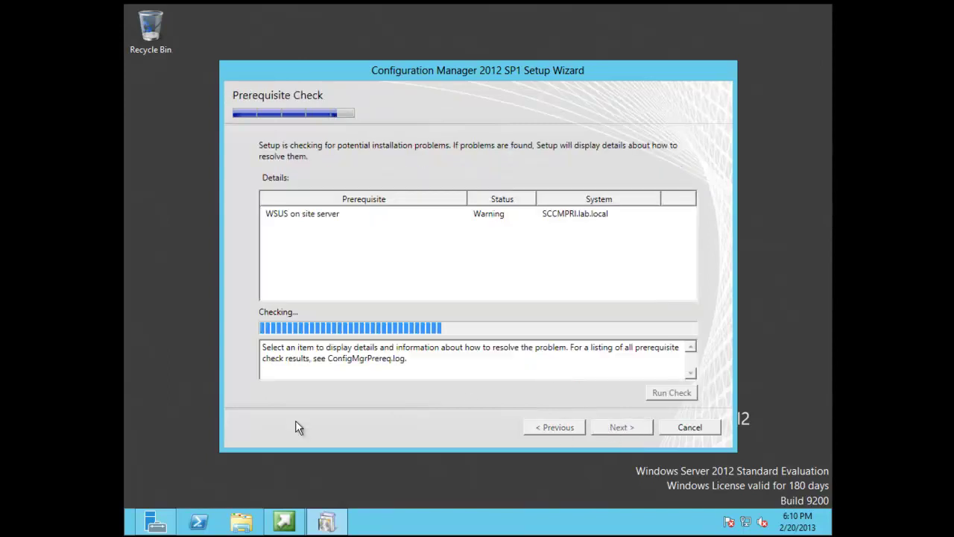
left_click(241, 522)
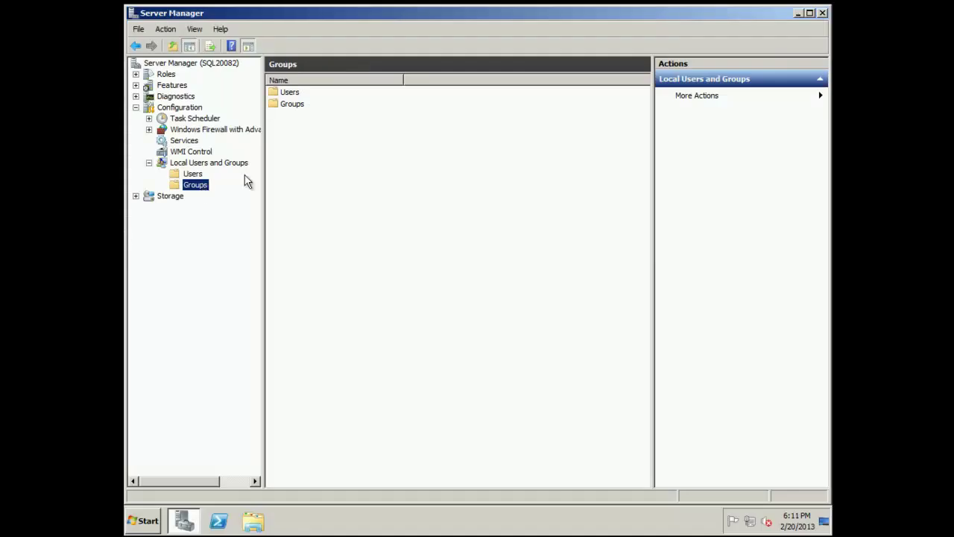
Add the SCCMPRI computer account to the SQL server's local Administrators group.
double_click(326, 93)
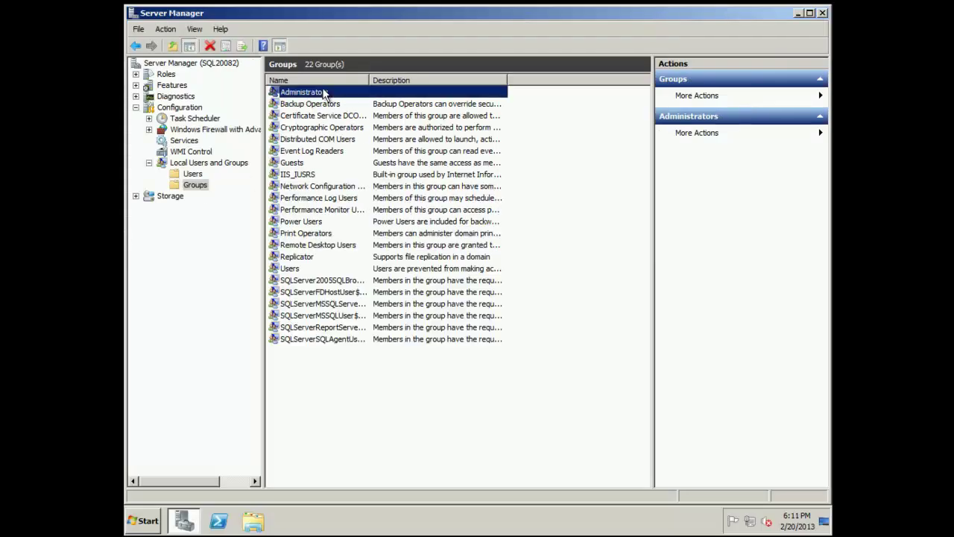
left_click(382, 363)
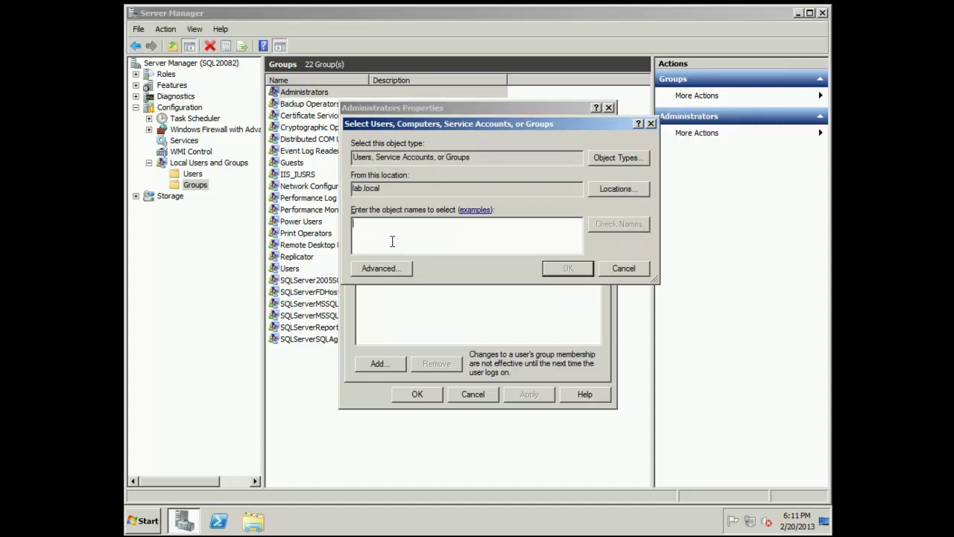
left_click(634, 162)
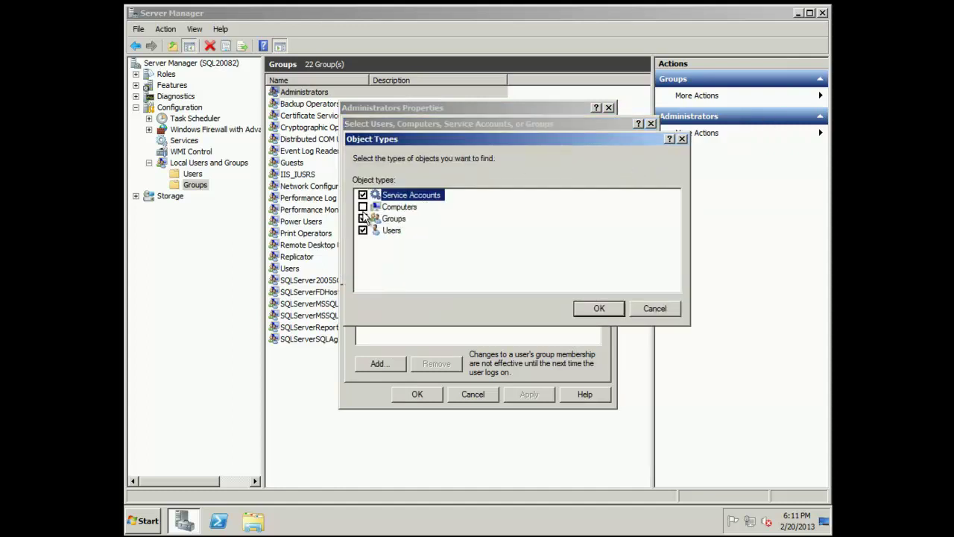
left_click(363, 206)
left_click(588, 312)
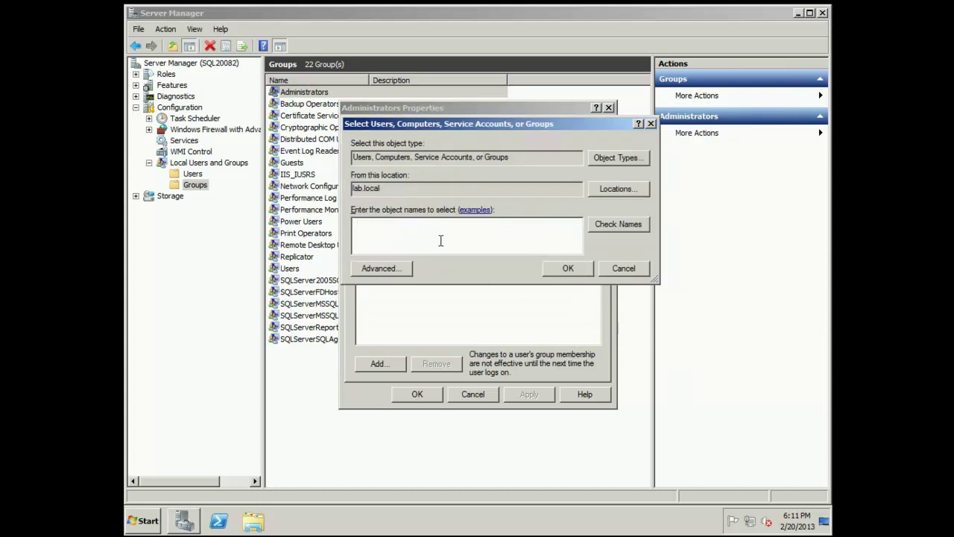
type("SCCMPRI")
left_click(618, 225)
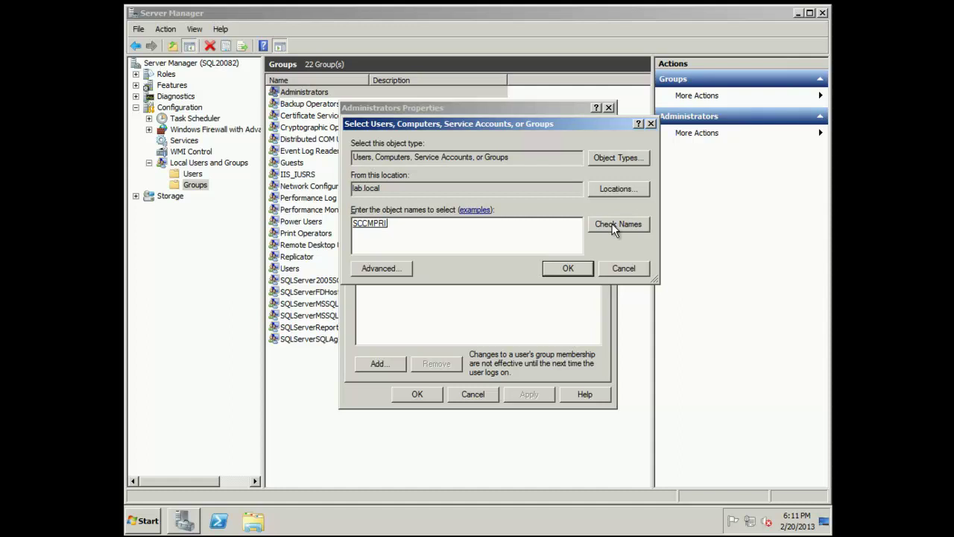
left_click(563, 268)
left_click(528, 393)
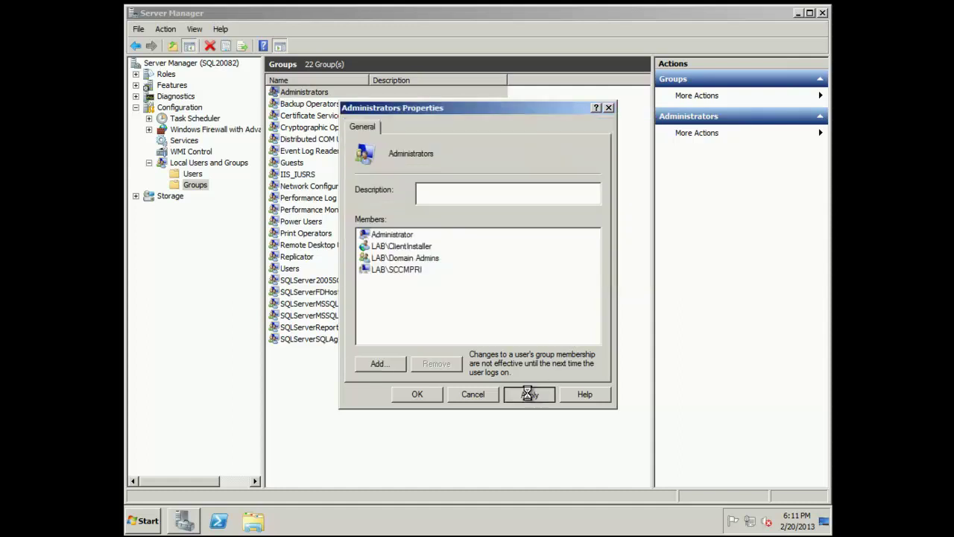
left_click(426, 394)
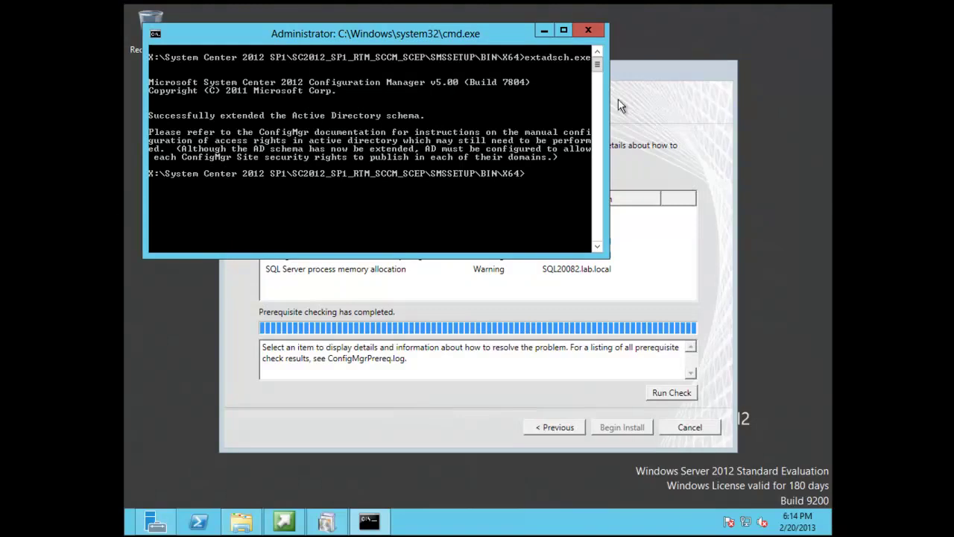
Rerun the prerequisite check, begin the installation, and view C:\ConfigMgrSetup.log.
left_click(583, 379)
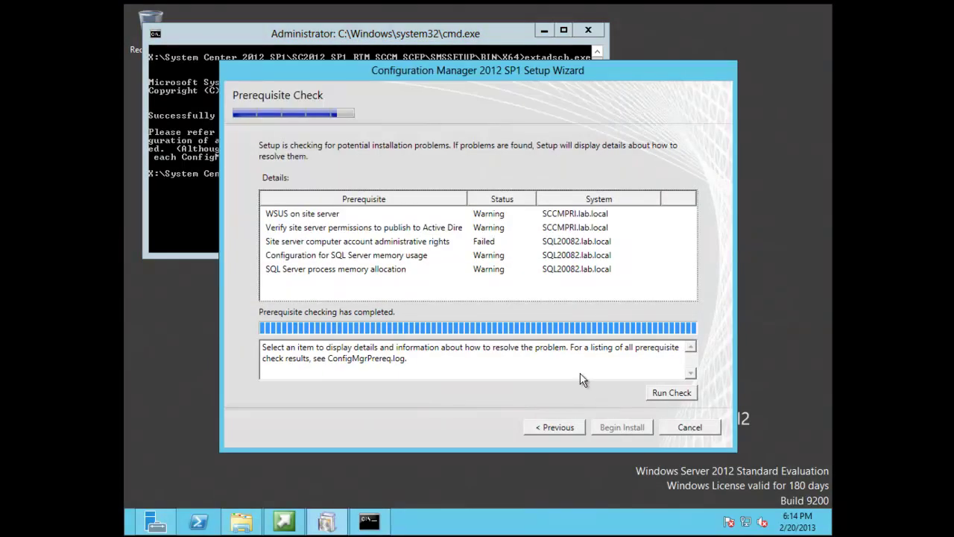
left_click(675, 394)
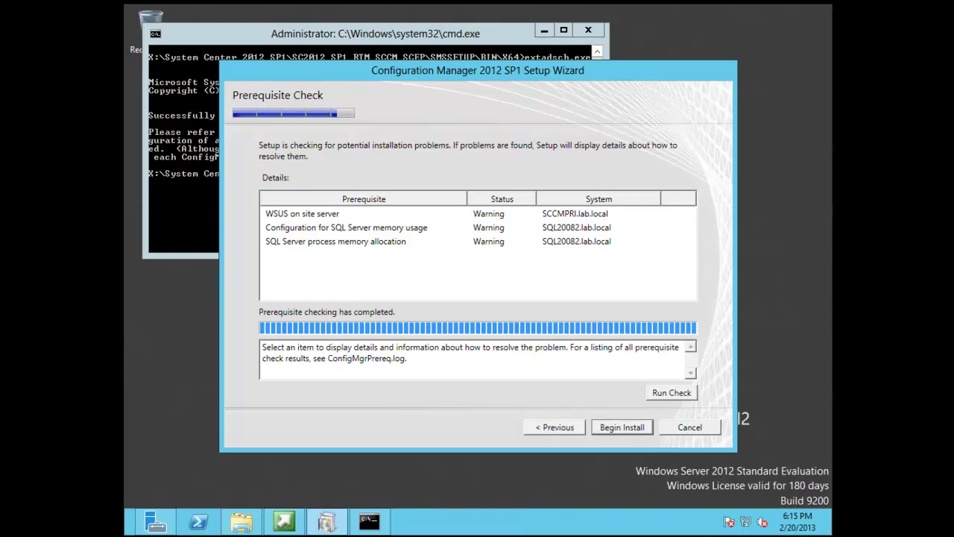
left_click(623, 427)
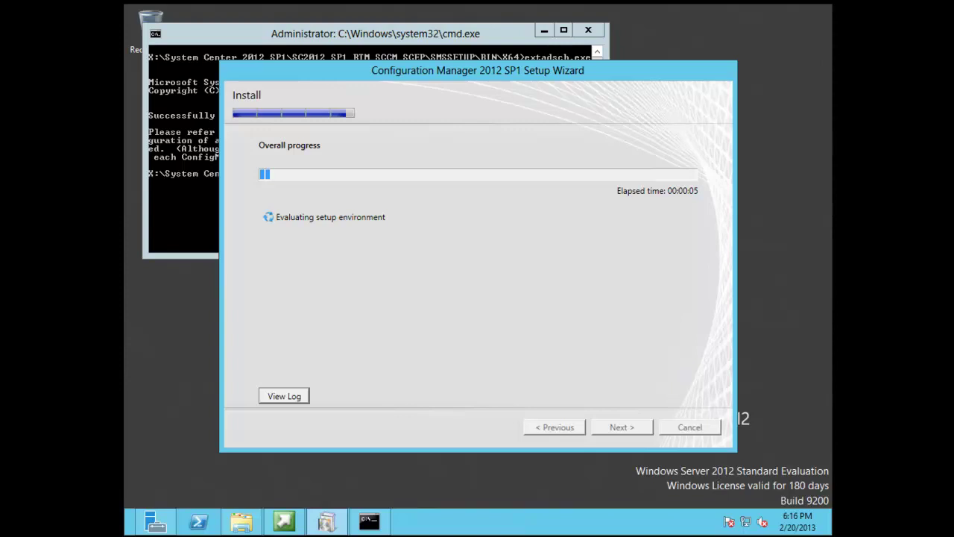
left_click(273, 395)
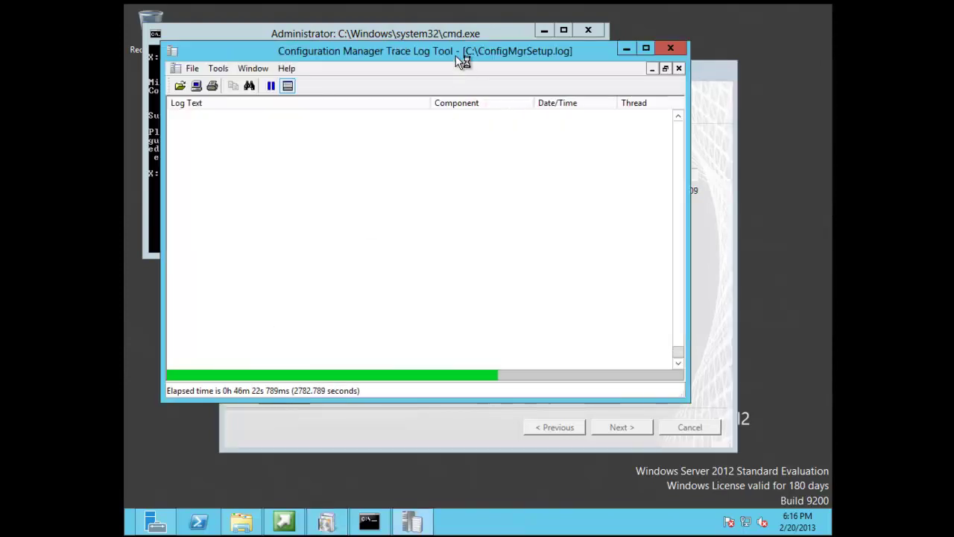
Arrange the Trace Log Tool and setup wizard windows while following the setup log to completion.
left_click_drag(456, 55, 594, 82)
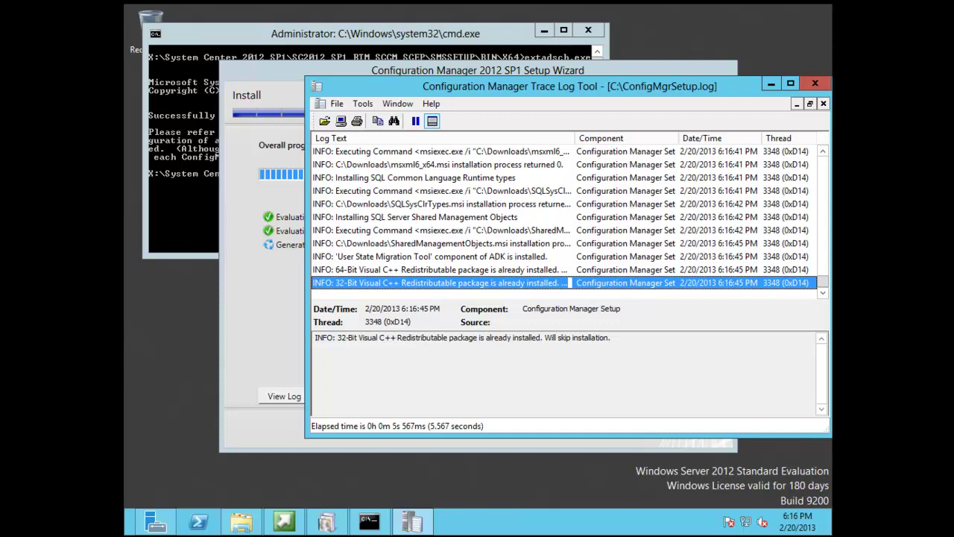
left_click_drag(541, 87, 554, 97)
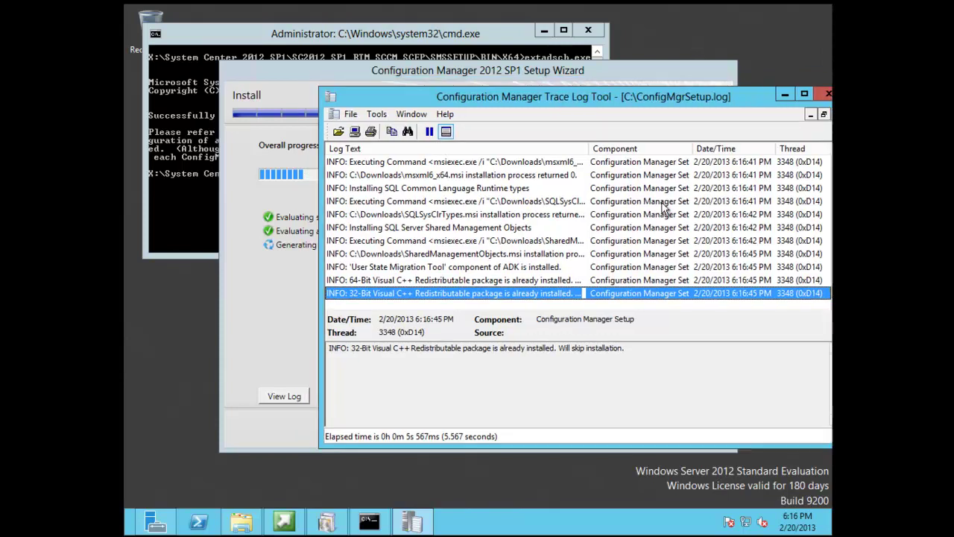
left_click_drag(308, 71, 232, 73)
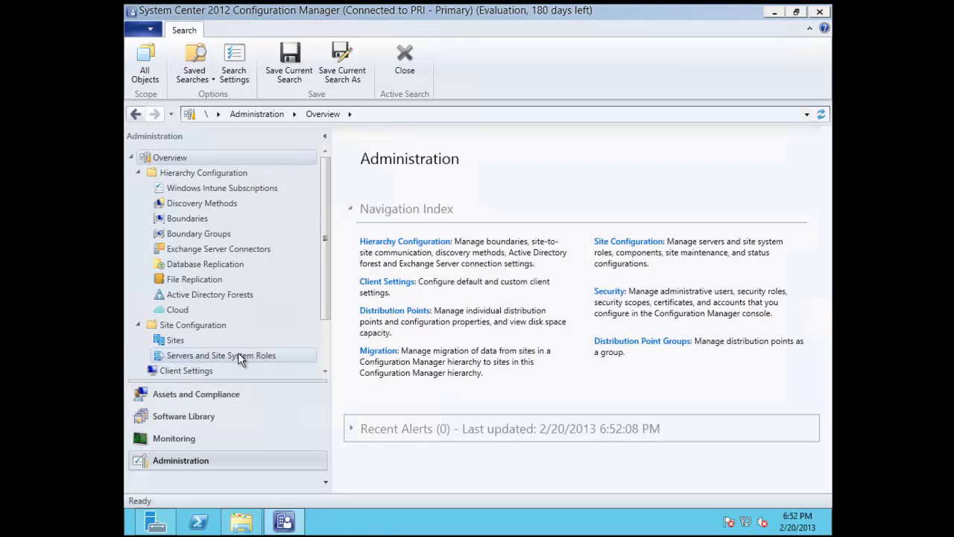
Start the Add Site System Roles wizard for the SQL20082.lab.local server.
left_click(239, 355)
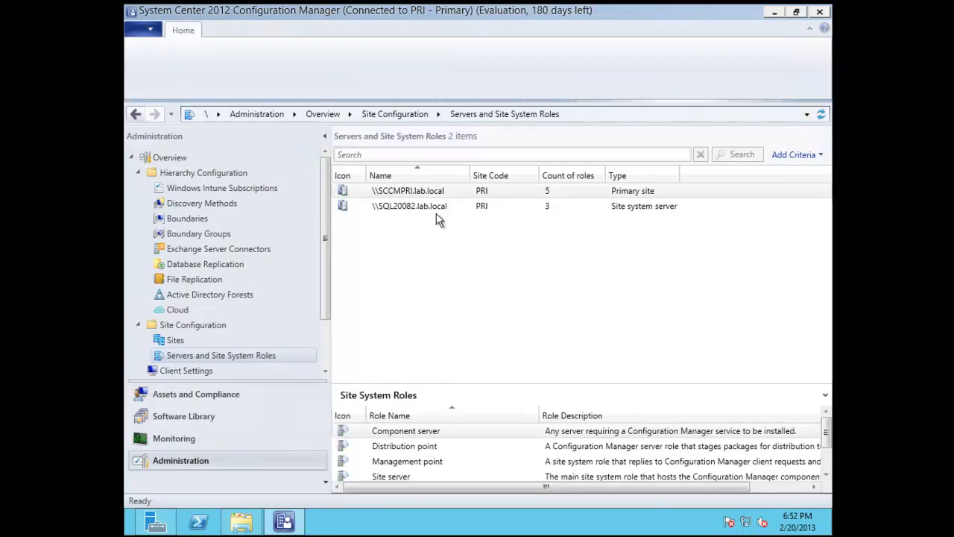
left_click(438, 211)
right_click(437, 207)
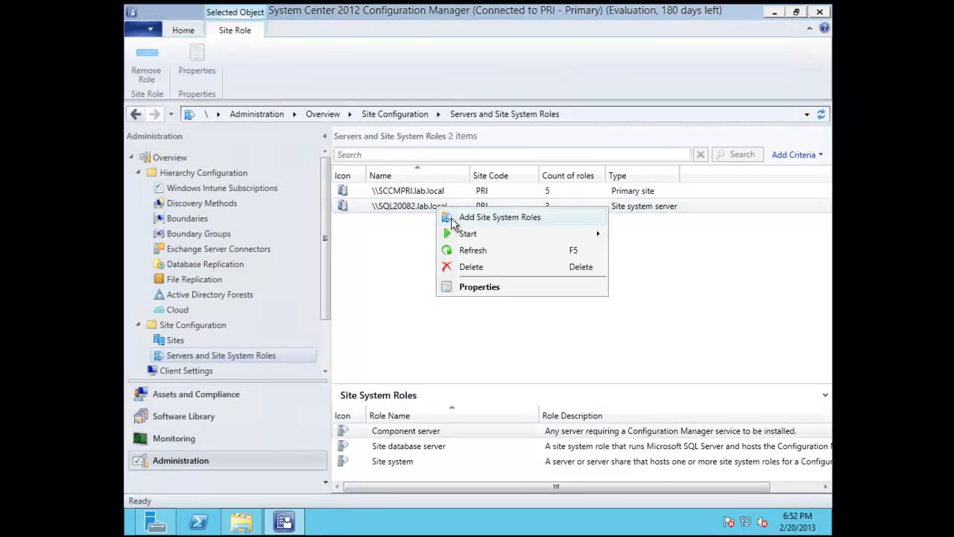
left_click(451, 218)
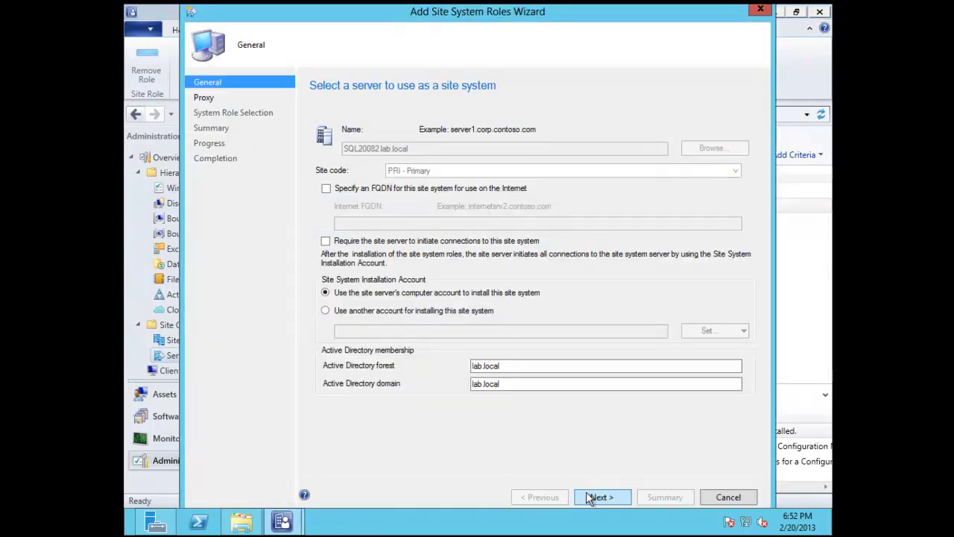
Keep the general and proxy defaults and select the Reporting services point role.
left_click(588, 497)
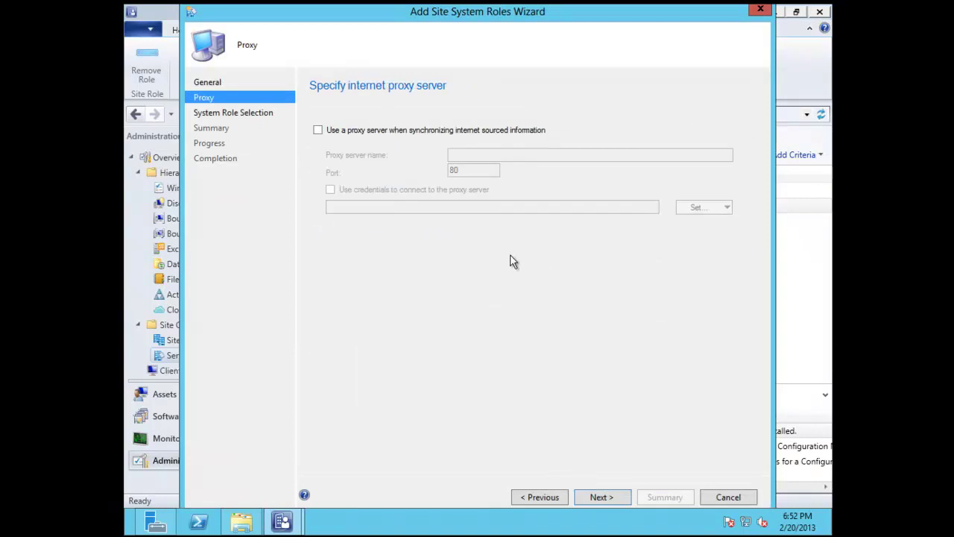
left_click(601, 497)
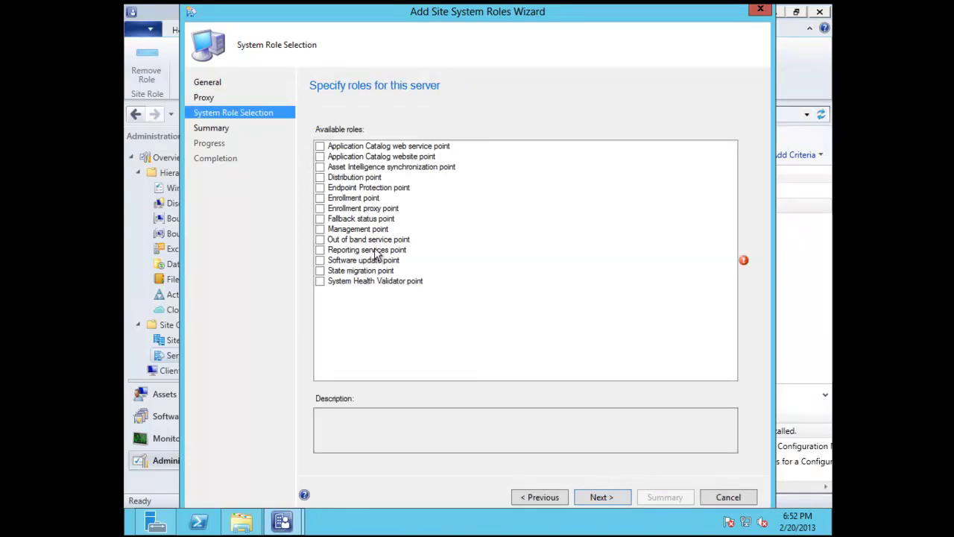
left_click(320, 249)
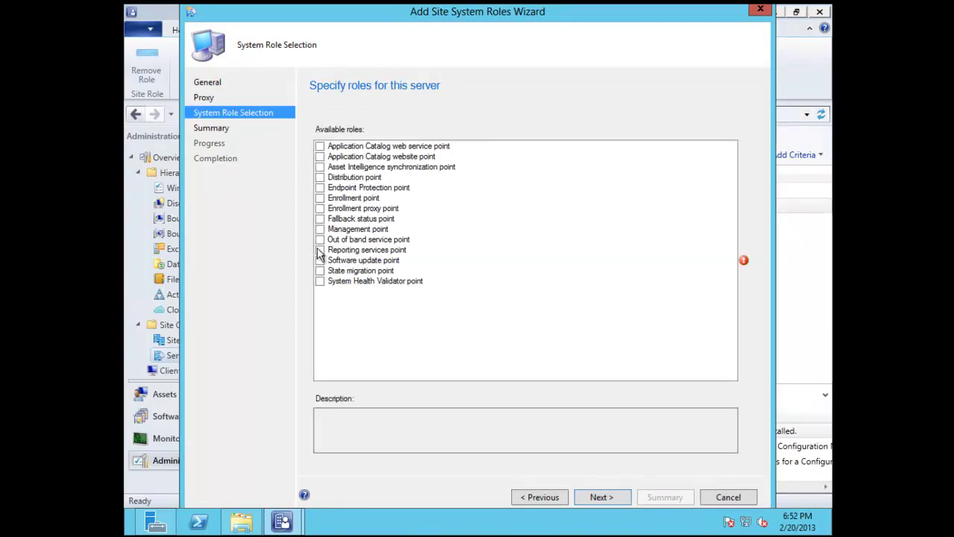
left_click(590, 498)
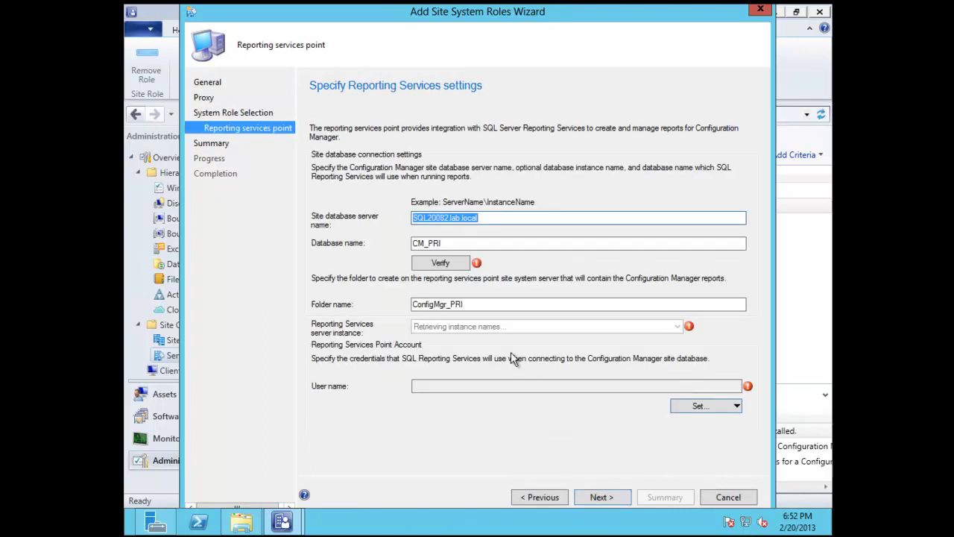
Verify the CM_PRI site database connection and start a new reporting services point account.
left_click(452, 266)
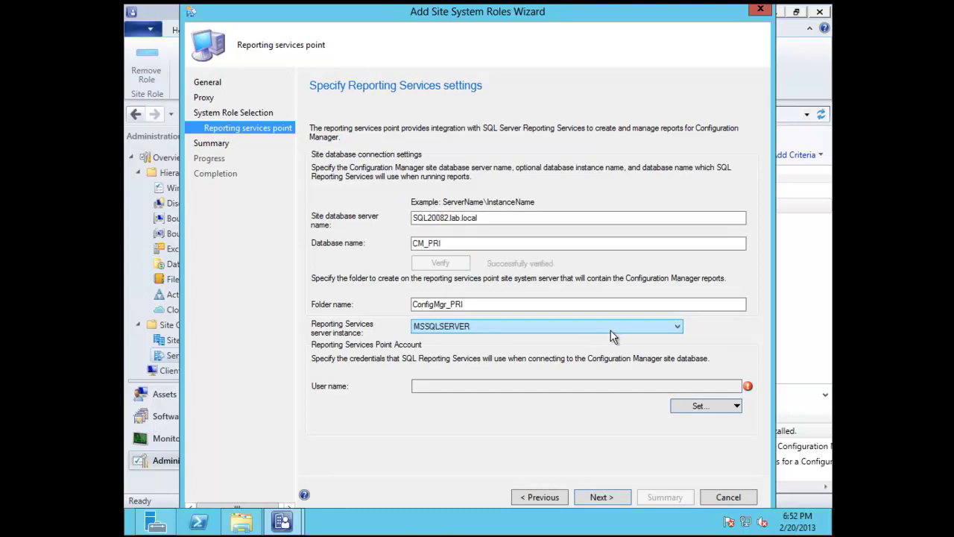
left_click(681, 410)
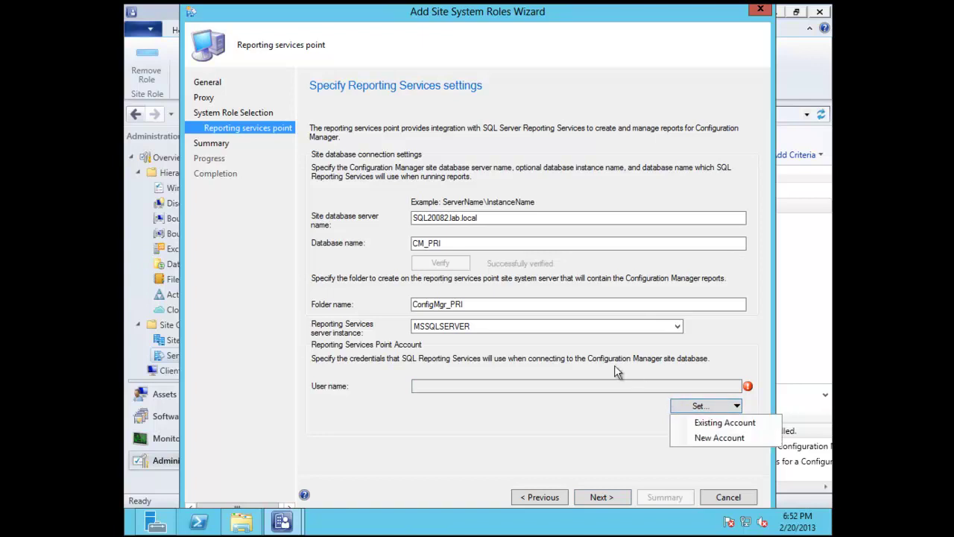
left_click(697, 422)
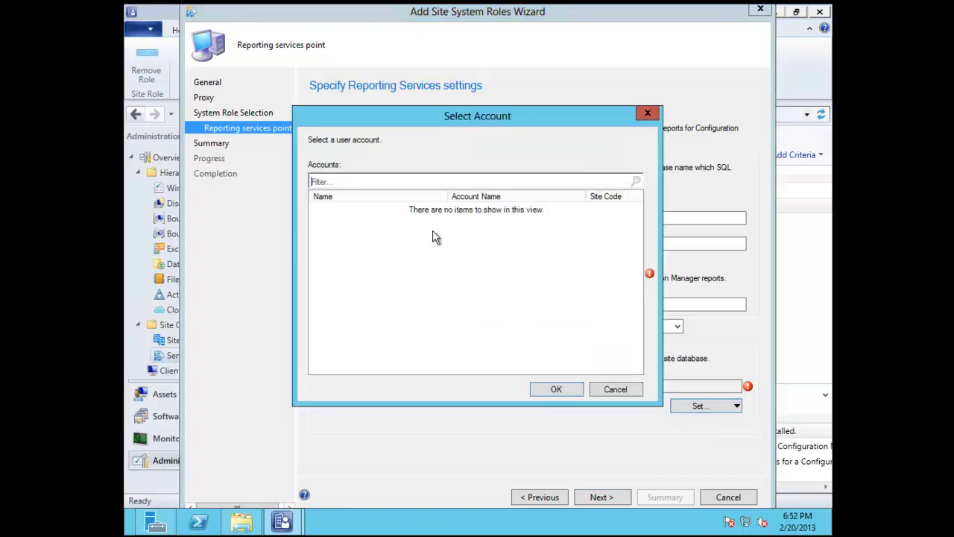
left_click(608, 389)
left_click(692, 404)
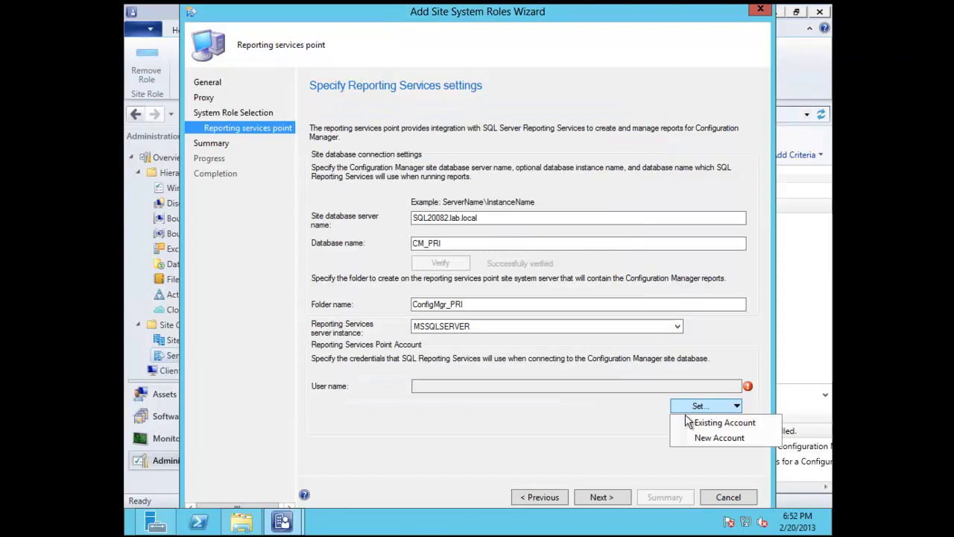
left_click(682, 437)
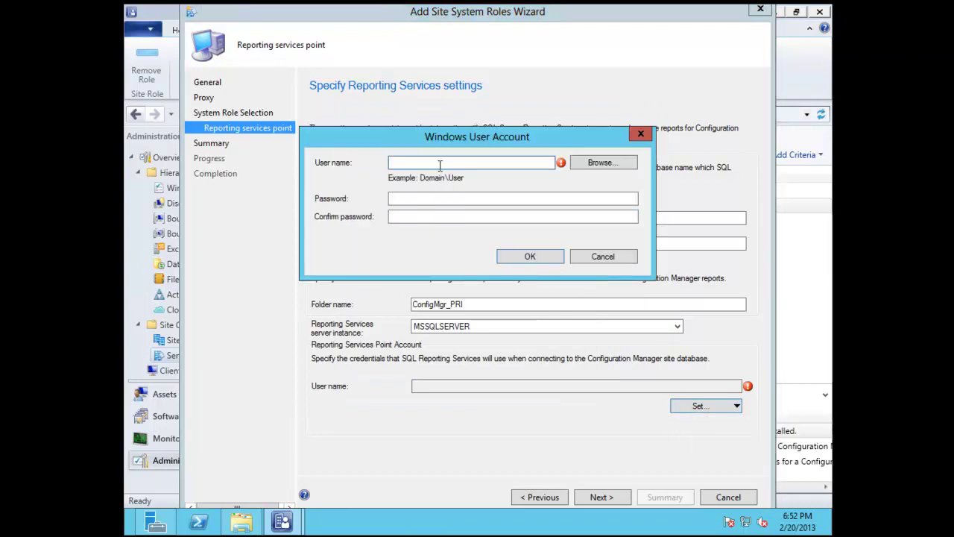
Set the reporting account to LAB\Administrator, entering and confirming its password.
type("Administrator")
left_click(390, 162)
type("LAB\\")
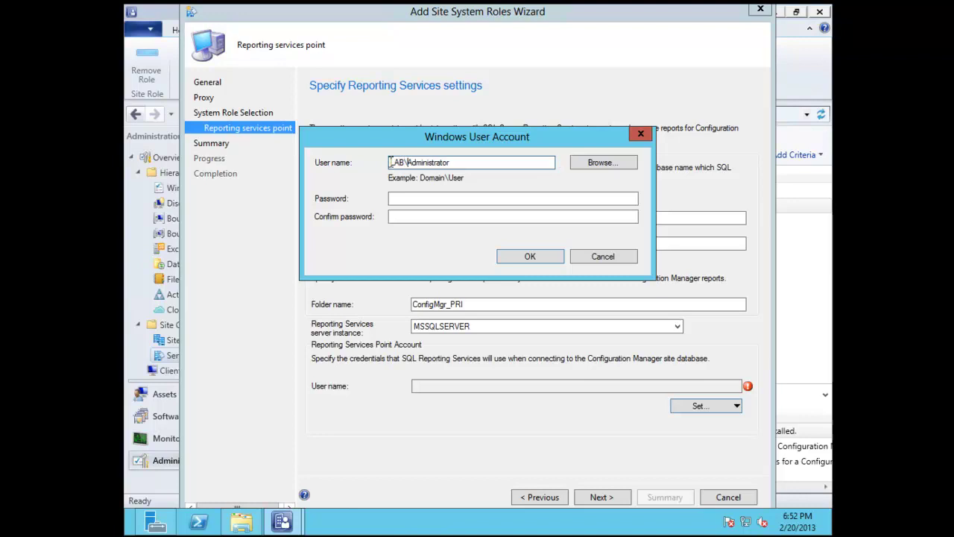
left_click(398, 197)
type("••••••••")
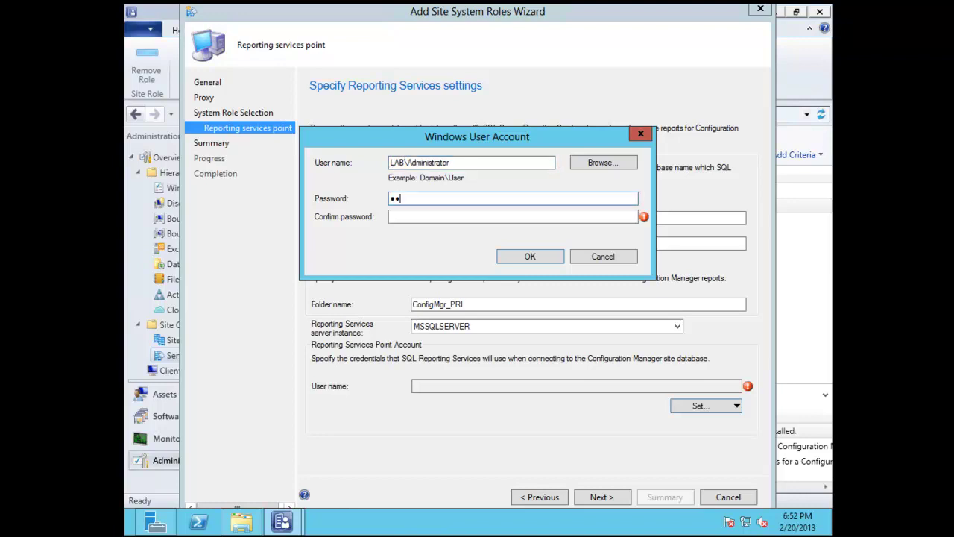
key("Tab")
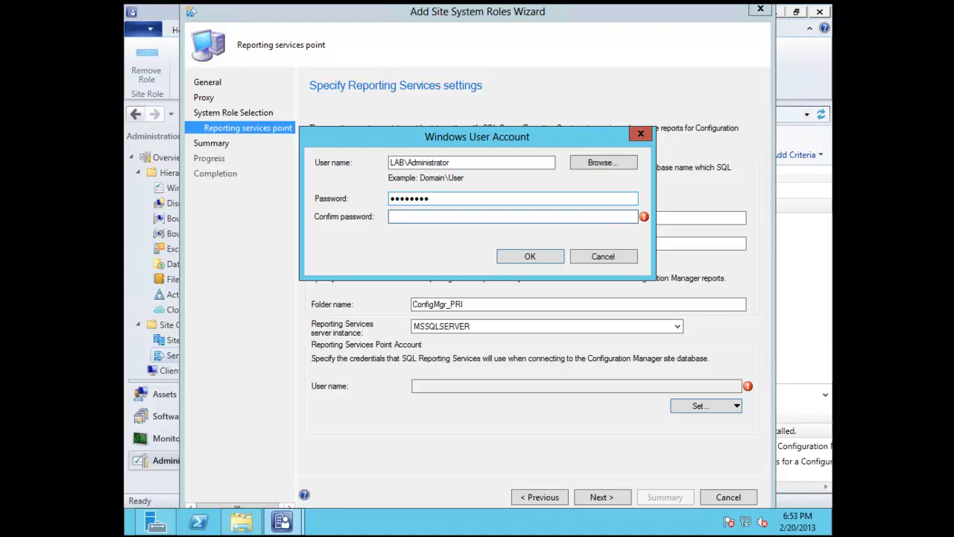
type("••••••••")
key("Return")
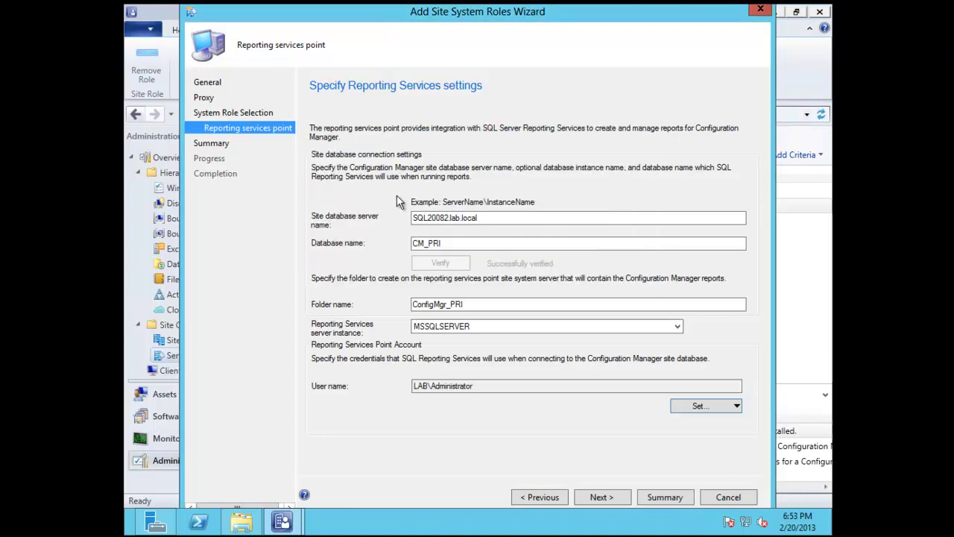
Accept the confirmed settings and summary to start installing the reporting services point on SQL20082.lab.local.
left_click(621, 497)
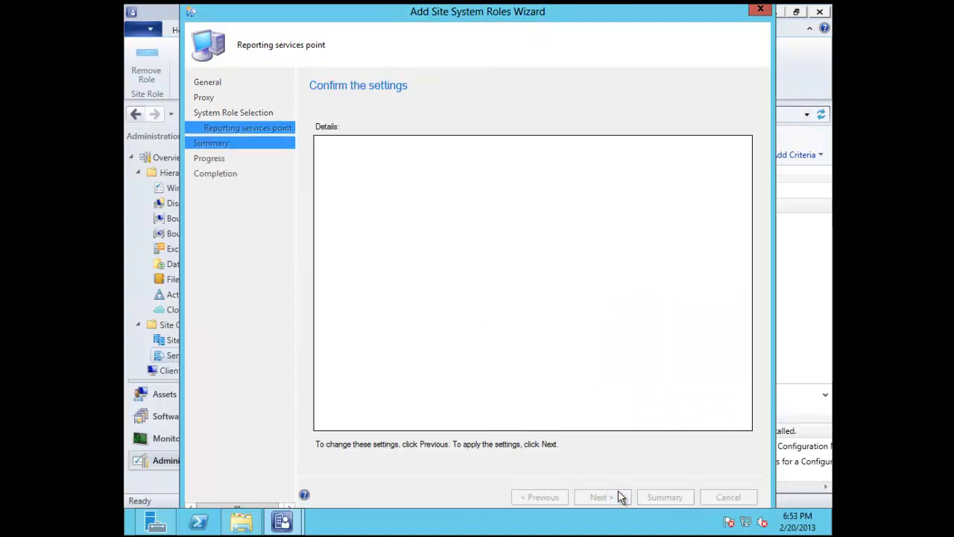
left_click(616, 500)
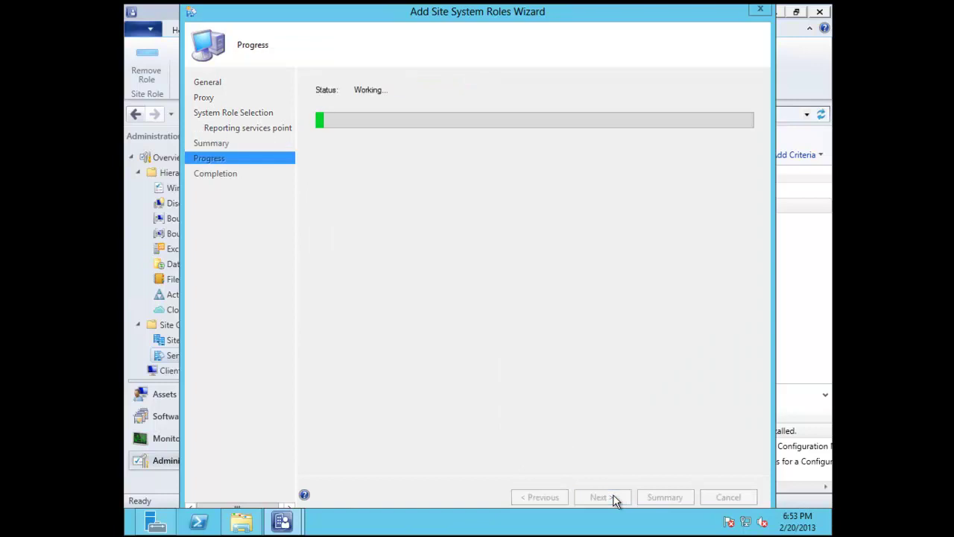